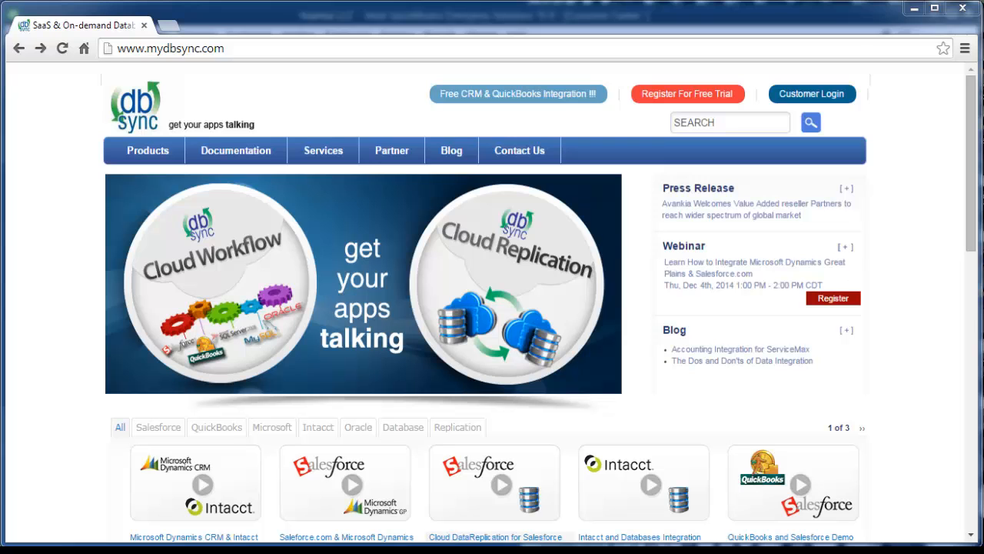
- Sign in through the customer login and open the SalesforceQuickBooksBiDirectional profile for editing in the DBSync App Engine
{"action": "left_click", "coordinate": [800, 100]}
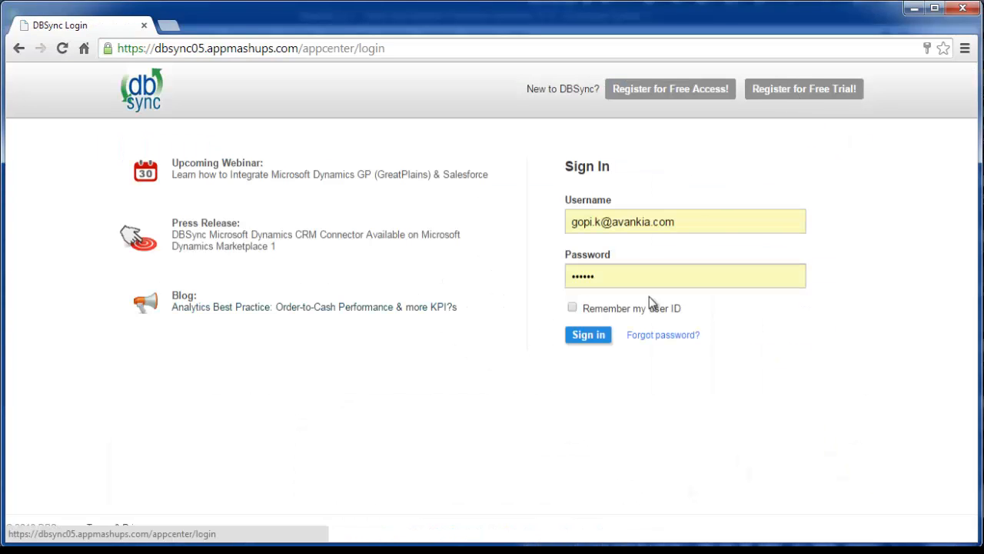
{"action": "left_click", "coordinate": [597, 334]}
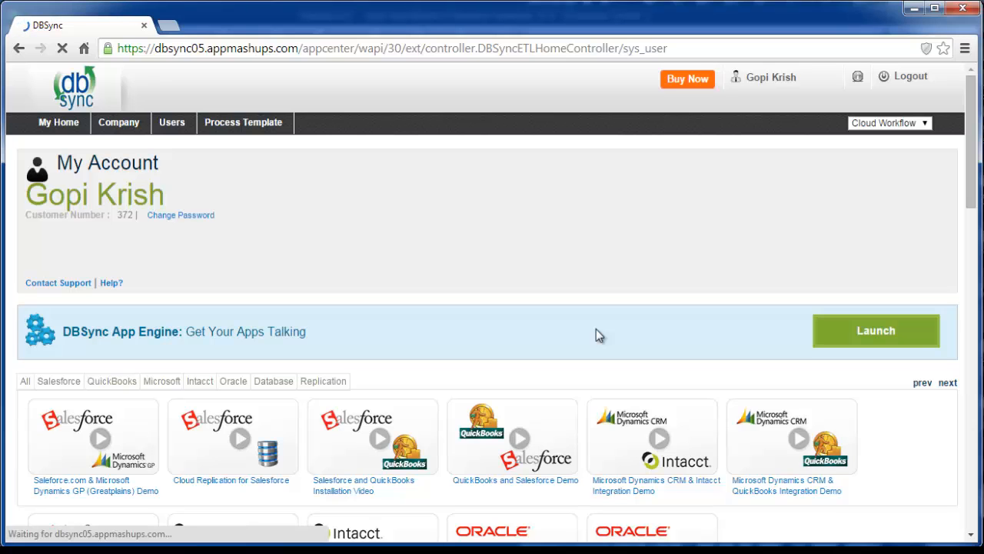
{"action": "left_click", "coordinate": [884, 330]}
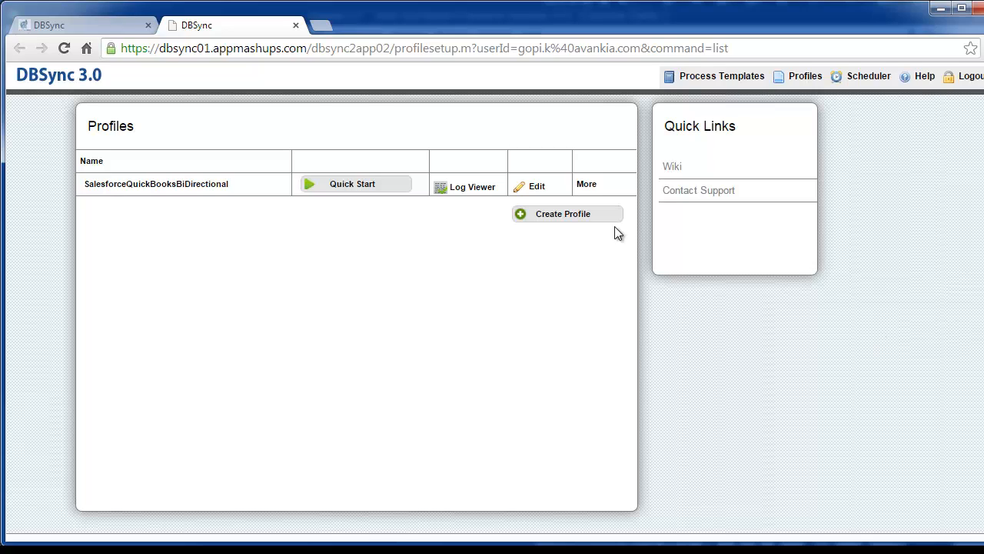
{"action": "left_click", "coordinate": [538, 187]}
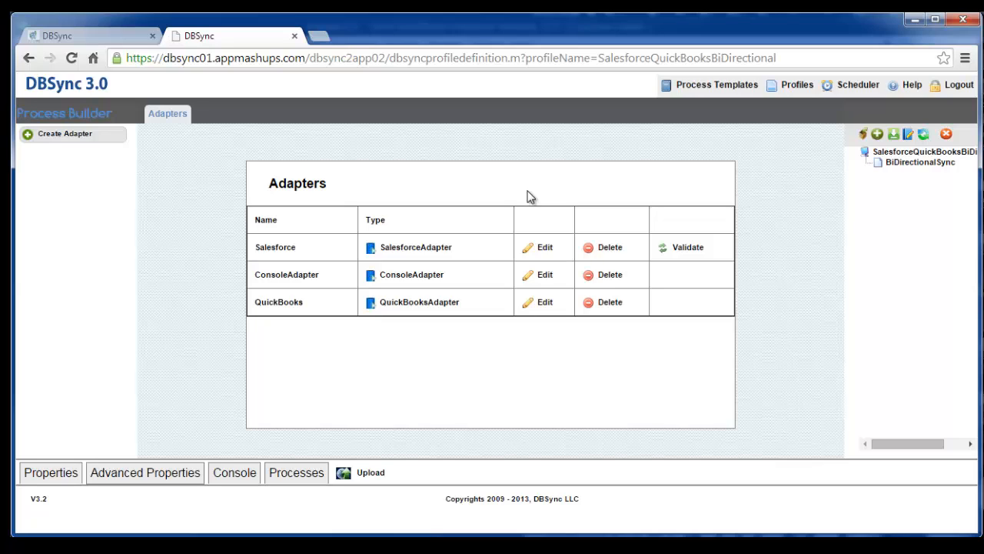
- Review the connection properties of the Salesforce adapter and the QuickBooks adapter
{"action": "left_click", "coordinate": [545, 248]}
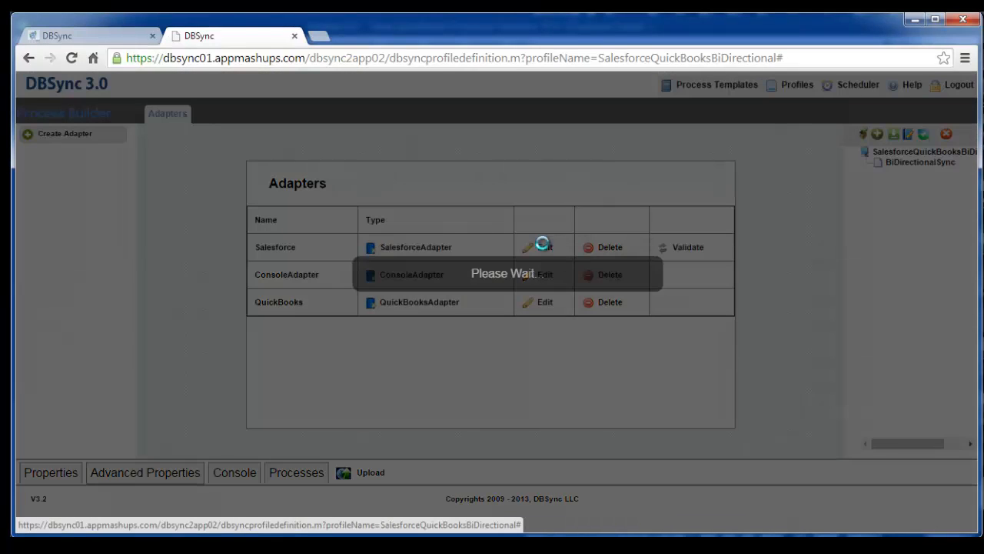
{"action": "scroll", "coordinate": [543, 243], "scroll_direction": "down", "scroll_amount": 3}
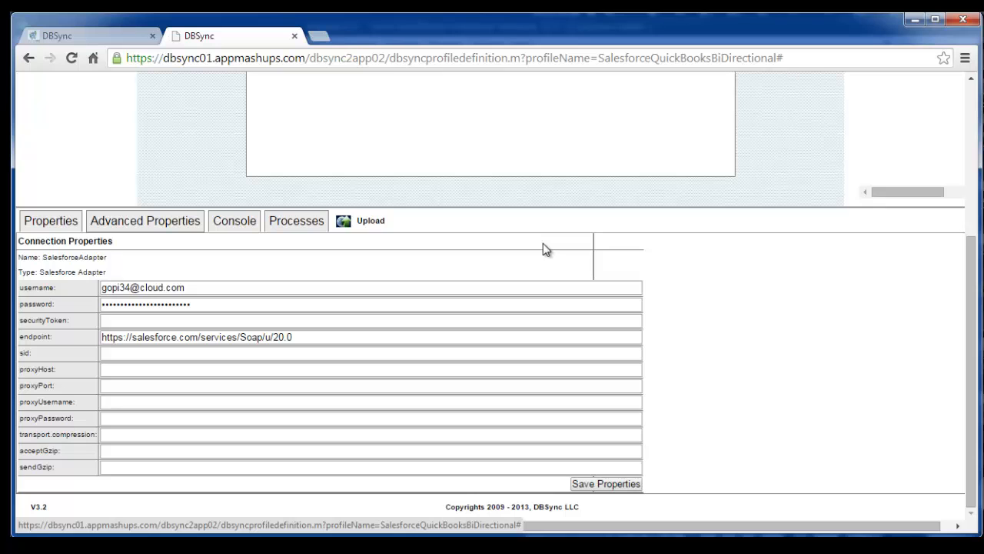
{"action": "scroll", "coordinate": [543, 243], "scroll_direction": "up", "scroll_amount": 3}
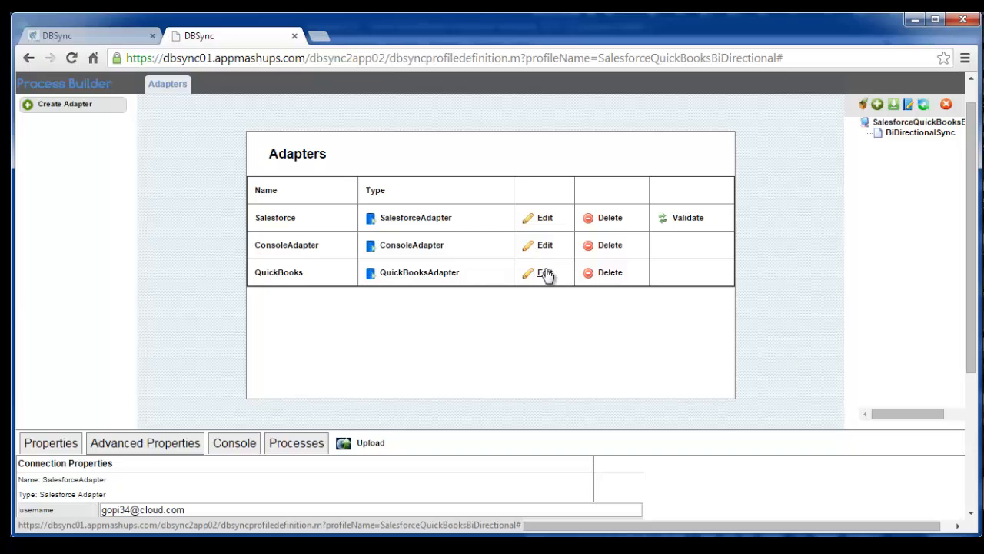
{"action": "left_click", "coordinate": [544, 272]}
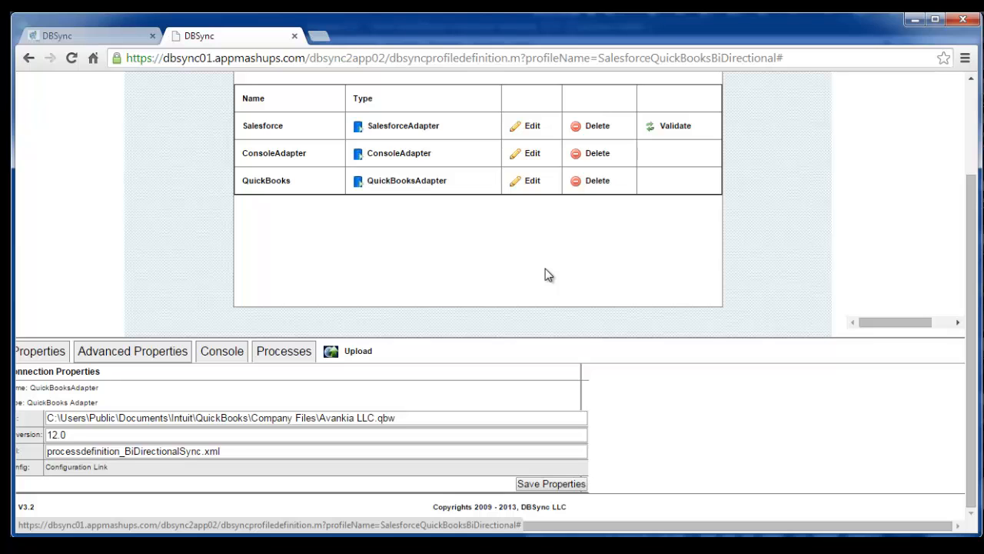
{"action": "scroll", "coordinate": [545, 269], "scroll_direction": "up", "scroll_amount": 2}
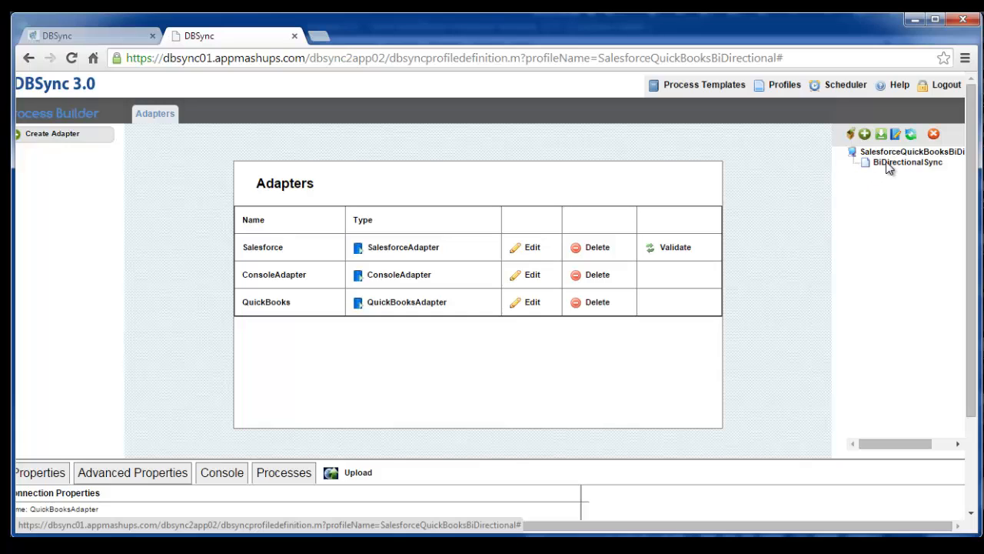
- In the BiDirectionalSync control flow, create a state named Accounts_to_Customer between ProductToItemInventoryAssembly and ItemInventoryAssemblyToProduct
{"action": "left_click", "coordinate": [887, 163]}
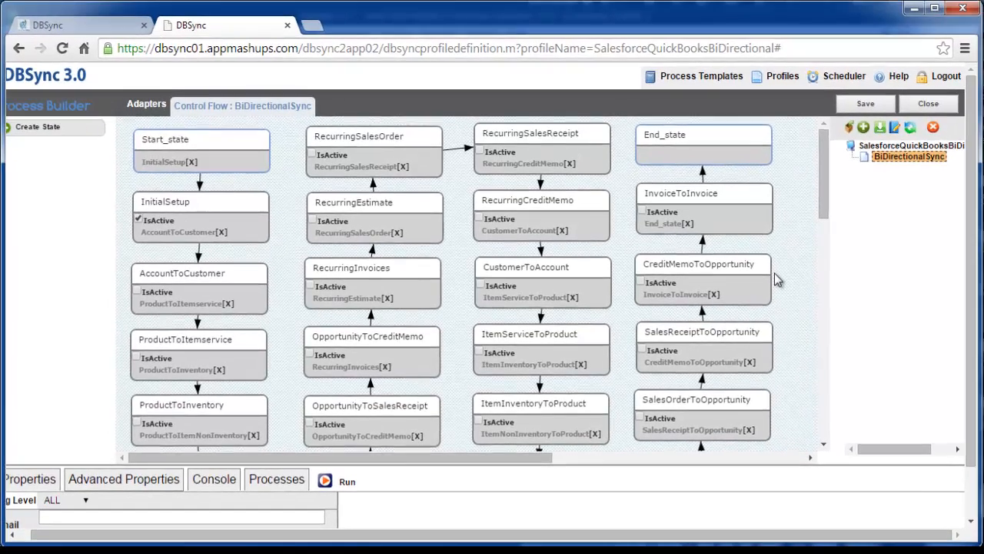
{"action": "scroll", "coordinate": [781, 277], "scroll_direction": "down", "scroll_amount": 3}
{"action": "scroll", "coordinate": [778, 280], "scroll_direction": "down", "scroll_amount": 2}
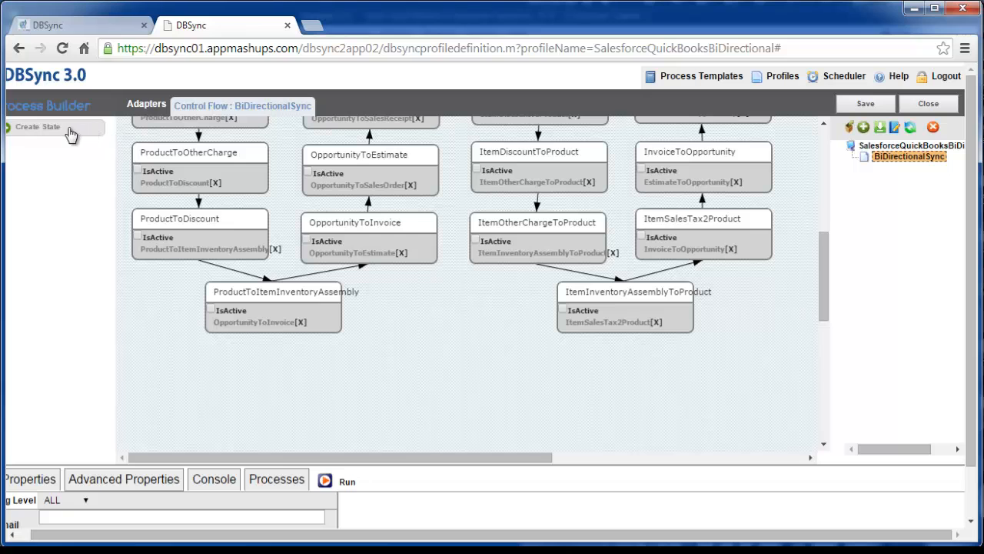
{"action": "left_click_drag", "start_coordinate": [64, 134], "coordinate": [437, 303]}
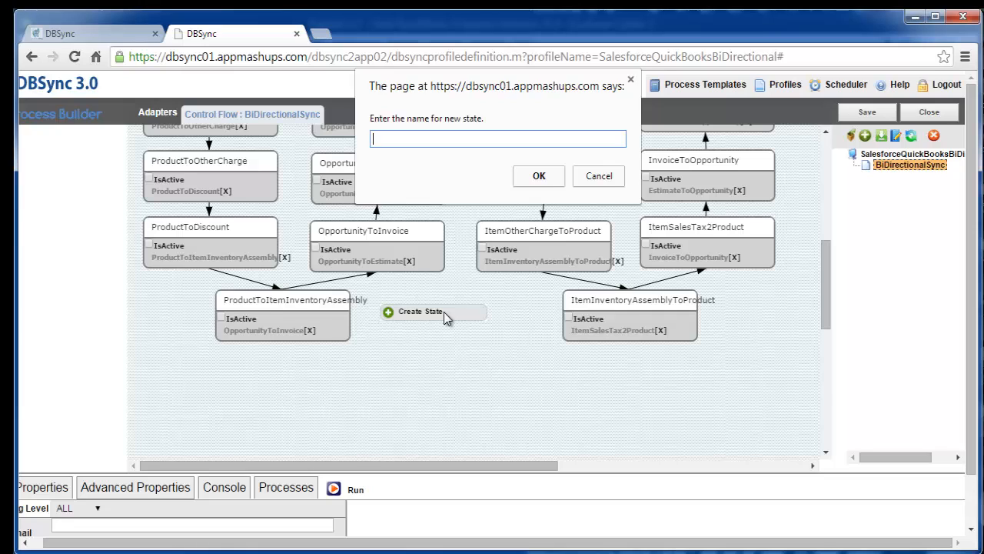
{"action": "type", "text": "Accounts_to_Customer"}
{"action": "left_click", "coordinate": [541, 176]}
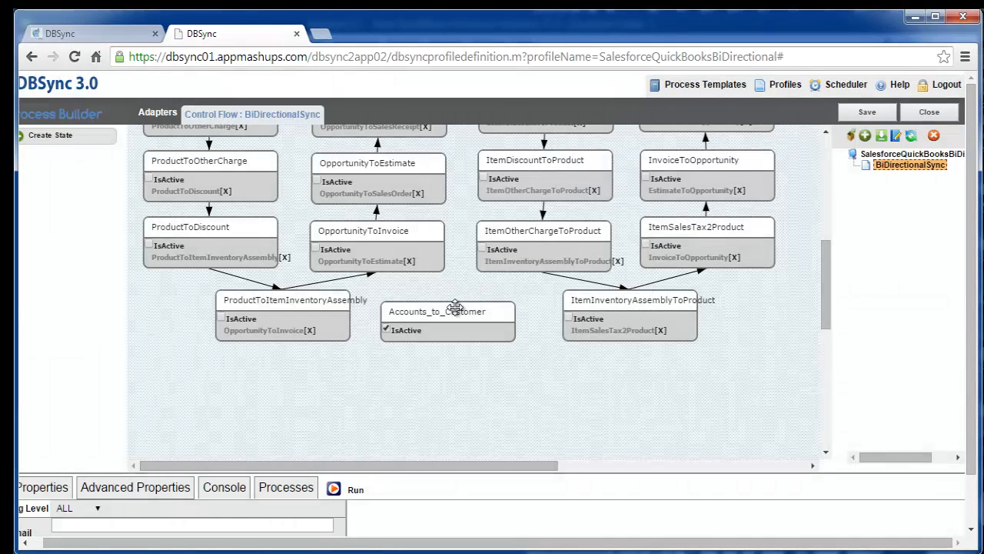
{"action": "left_click_drag", "start_coordinate": [455, 308], "coordinate": [454, 308]}
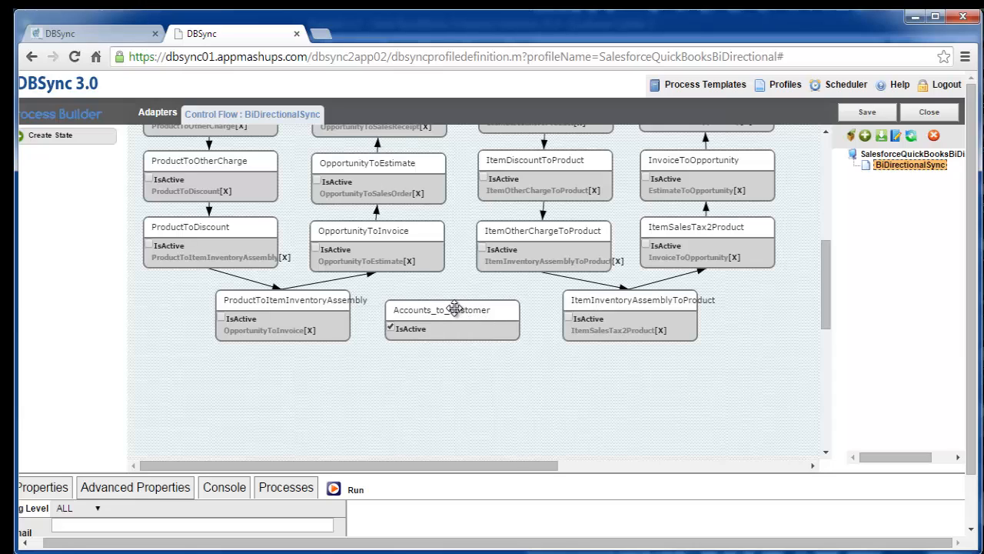
{"action": "left_click_drag", "start_coordinate": [455, 309], "coordinate": [455, 308]}
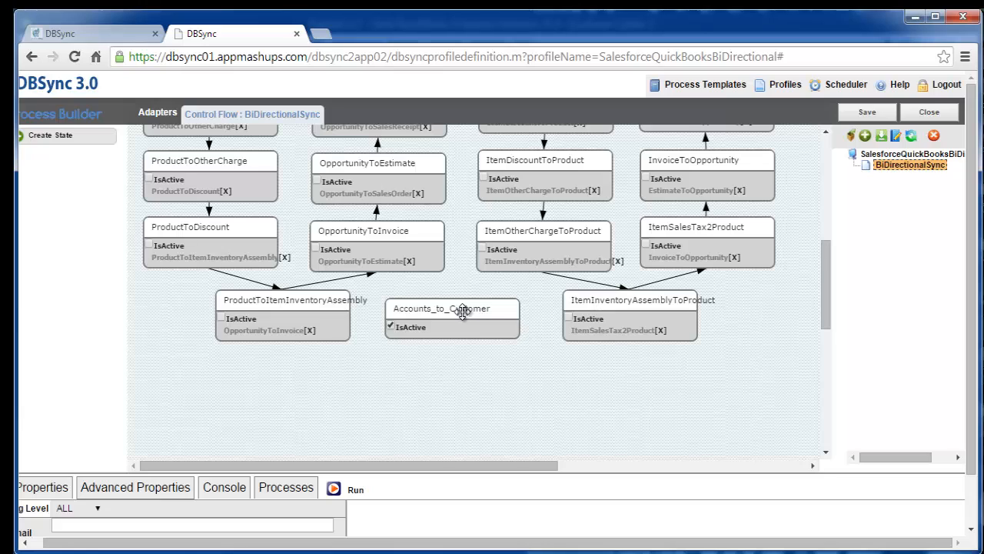
- Remove ProductToItemInventoryAssembly's link to OpportunityToInvoice and connect it to Accounts_to_Customer instead
{"action": "left_click", "coordinate": [310, 329]}
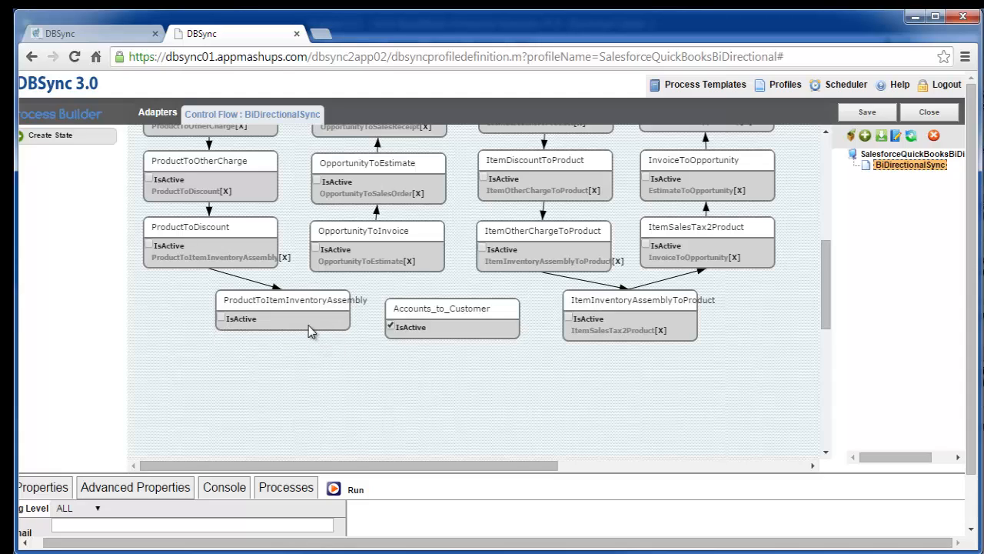
{"action": "right_click", "coordinate": [308, 310]}
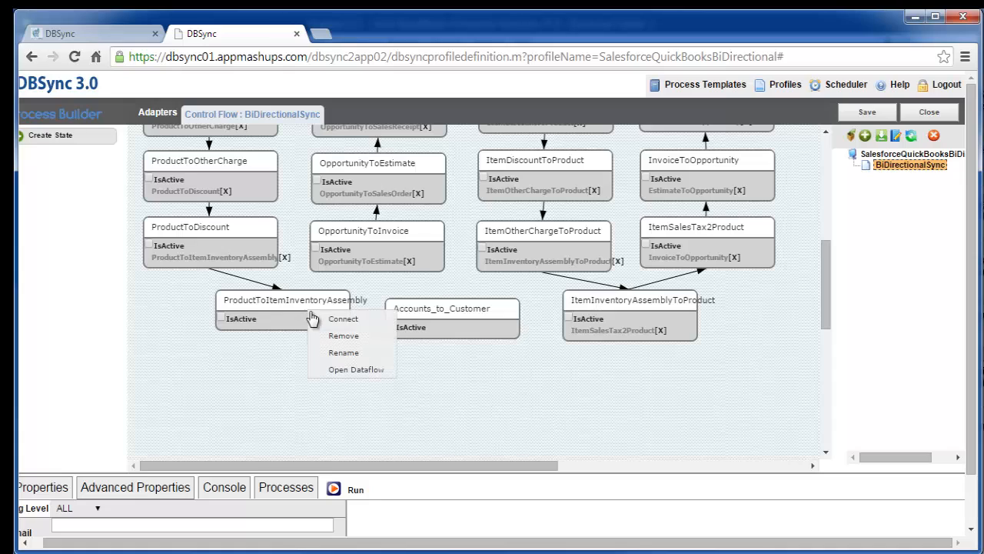
{"action": "left_click", "coordinate": [338, 318]}
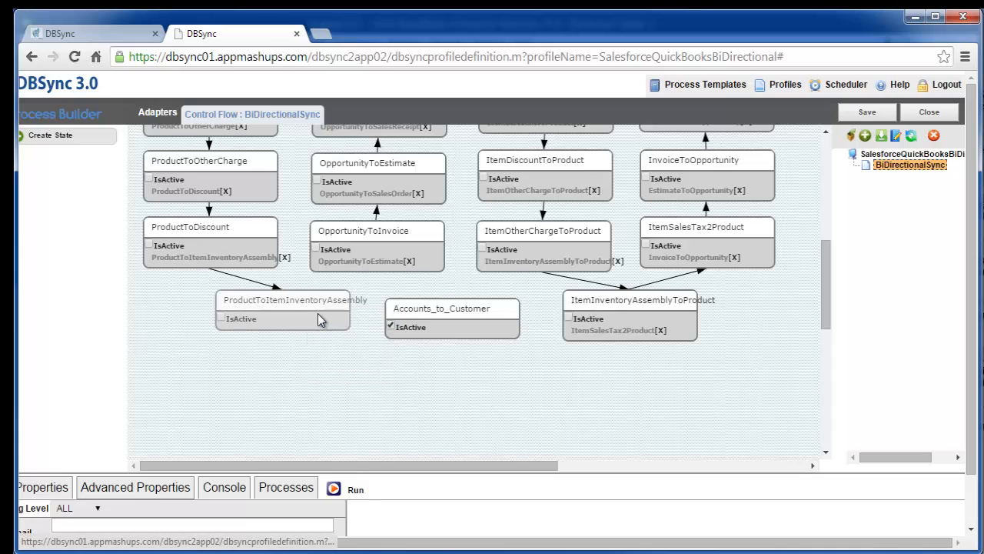
{"action": "left_click", "coordinate": [424, 311]}
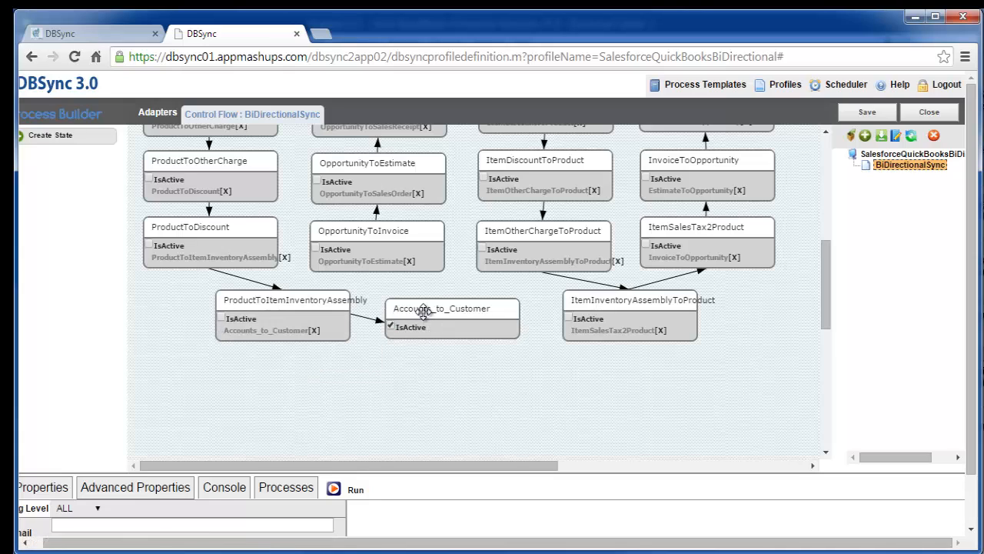
- Connect the Accounts_to_Customer state to OpportunityToInvoice and save the control flow
{"action": "right_click", "coordinate": [420, 310]}
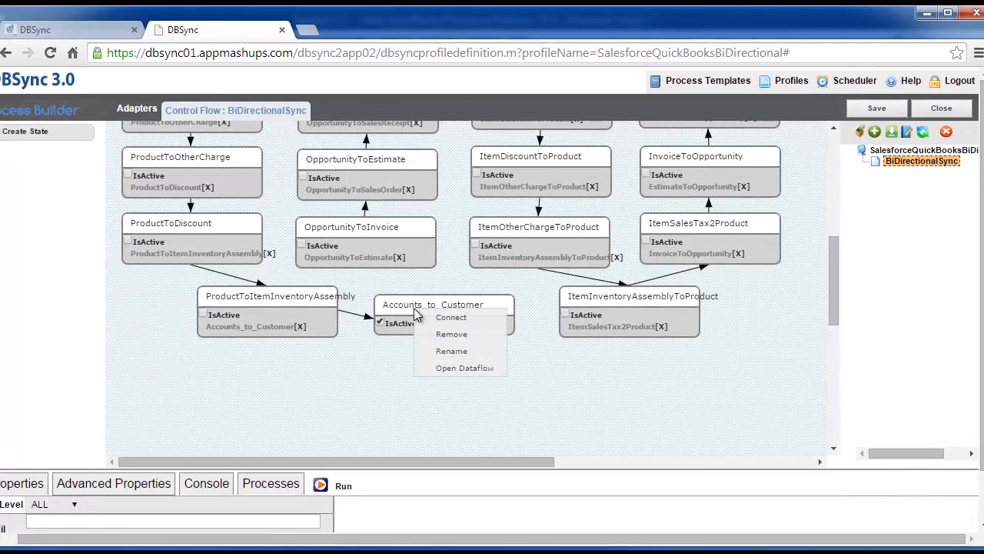
{"action": "left_click", "coordinate": [430, 318]}
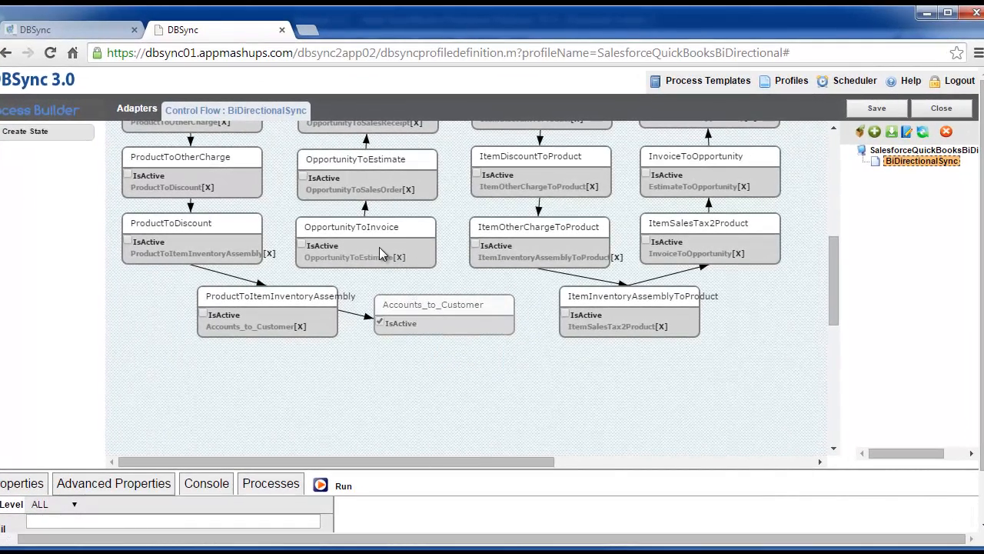
{"action": "left_click", "coordinate": [363, 233]}
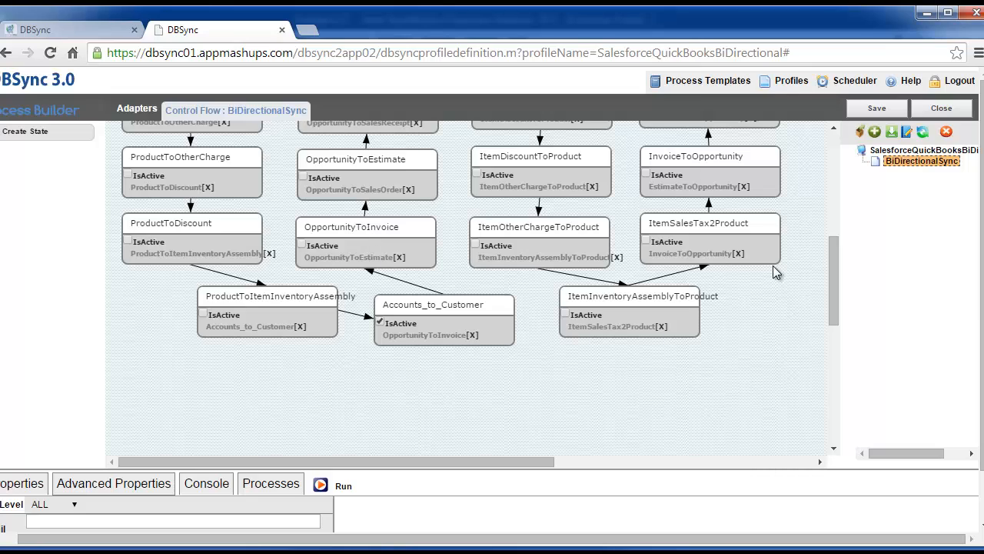
{"action": "left_click", "coordinate": [870, 109]}
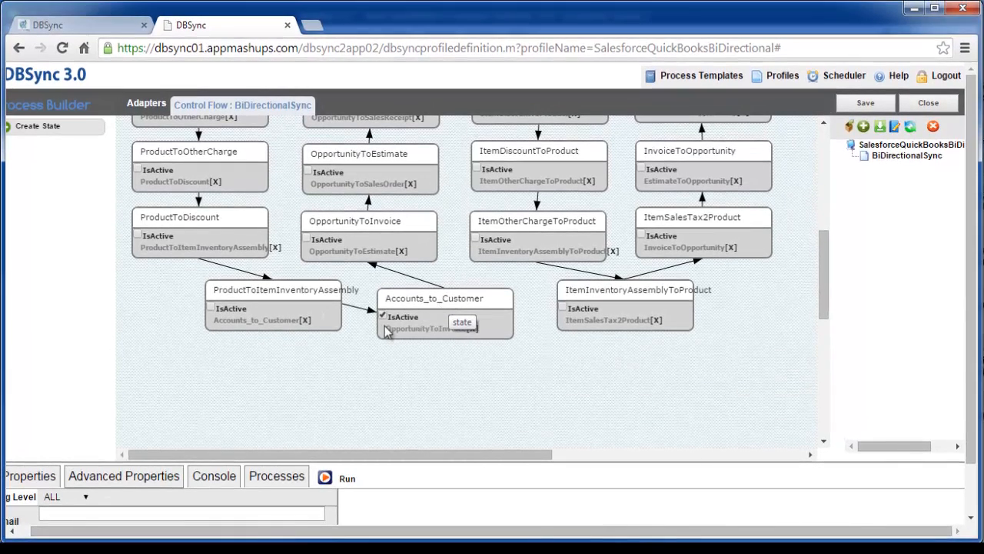
- Open the data flow of the Accounts_to_Customer state and create a reader named SF near the canvas's upper edge
{"action": "right_click", "coordinate": [432, 305]}
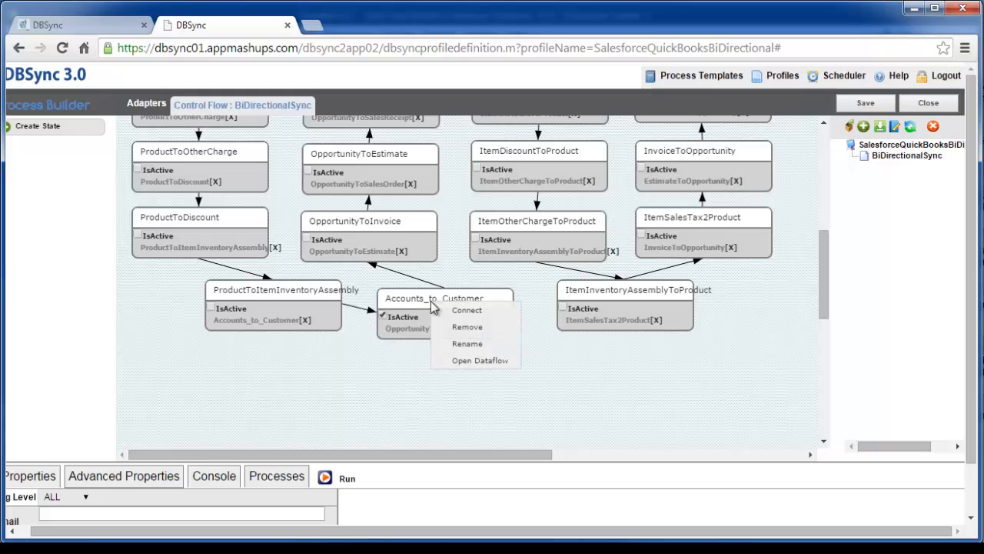
{"action": "left_click", "coordinate": [464, 360]}
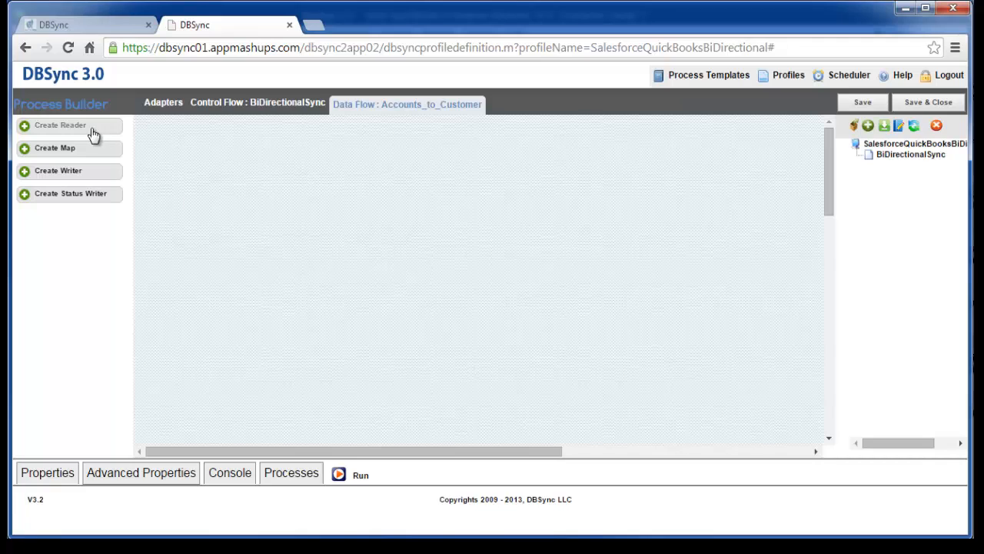
{"action": "left_click_drag", "start_coordinate": [31, 127], "coordinate": [496, 167]}
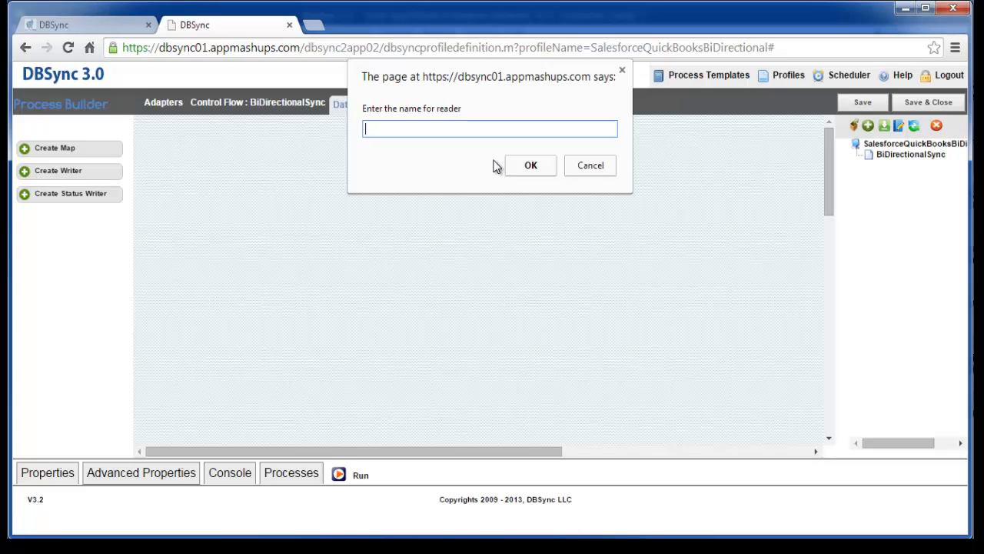
{"action": "type", "text": "SF"}
{"action": "left_click", "coordinate": [526, 165]}
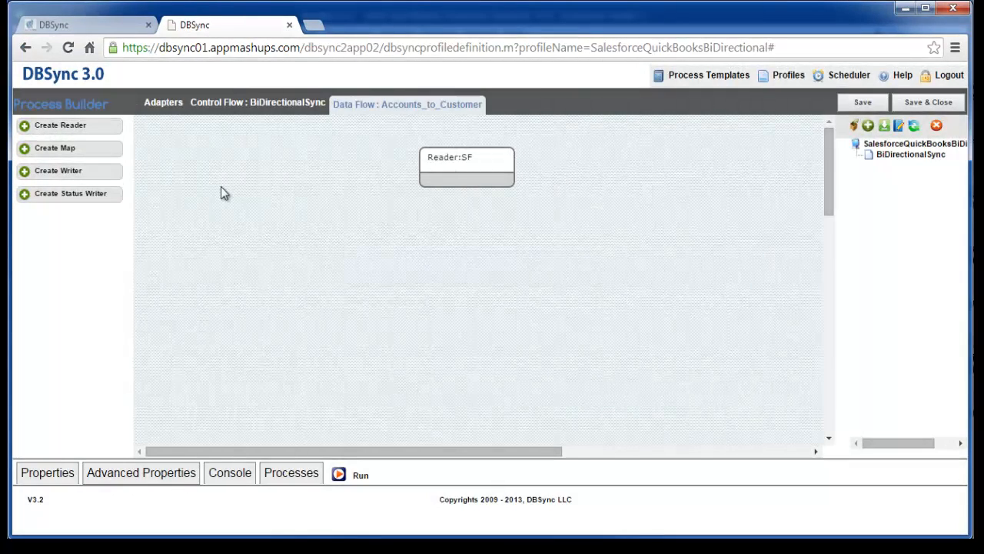
- Create a map named Map1 below the SF reader and a writer named QB below the map
{"action": "left_click_drag", "start_coordinate": [61, 149], "coordinate": [457, 236]}
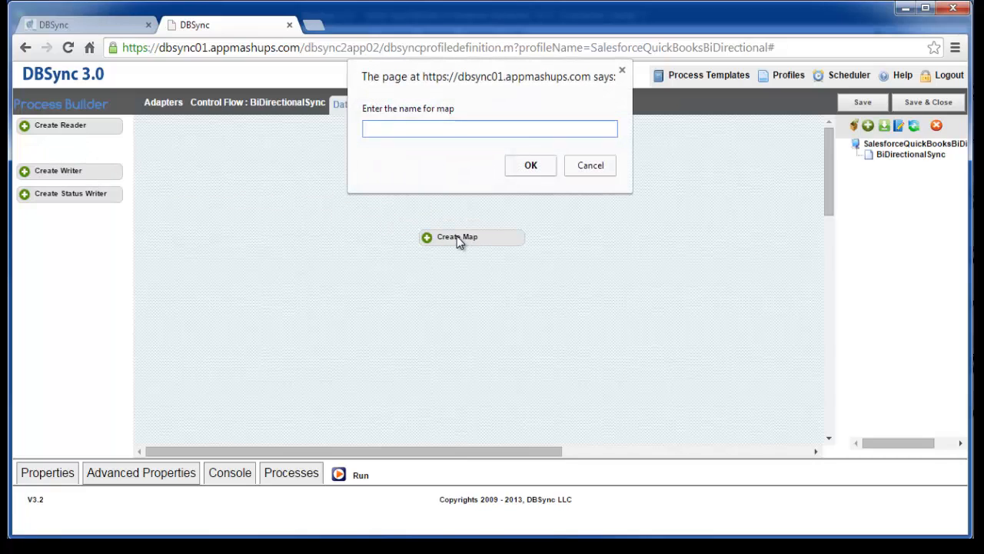
{"action": "type", "text": "Map1"}
{"action": "left_click", "coordinate": [531, 167]}
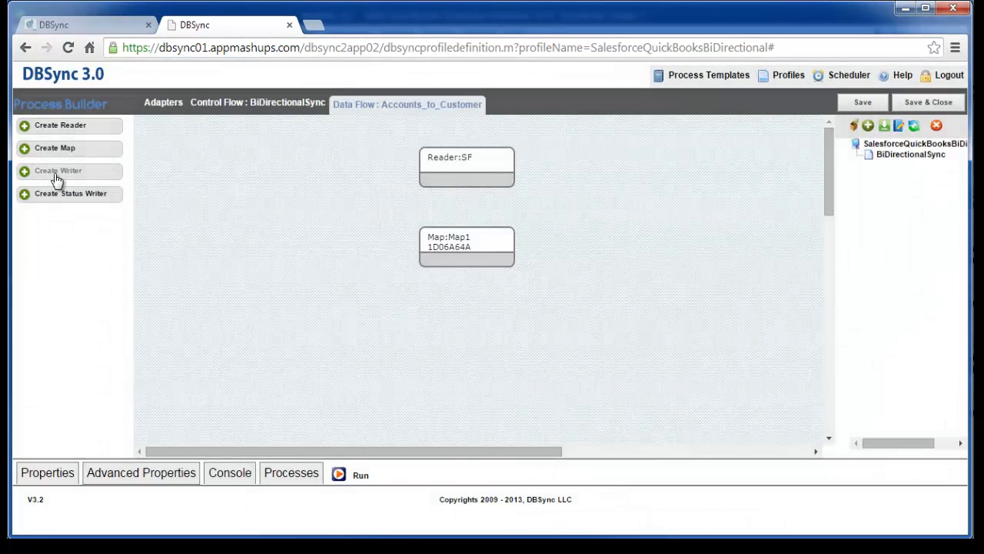
{"action": "left_click_drag", "start_coordinate": [56, 179], "coordinate": [452, 323]}
{"action": "type", "text": "QB"}
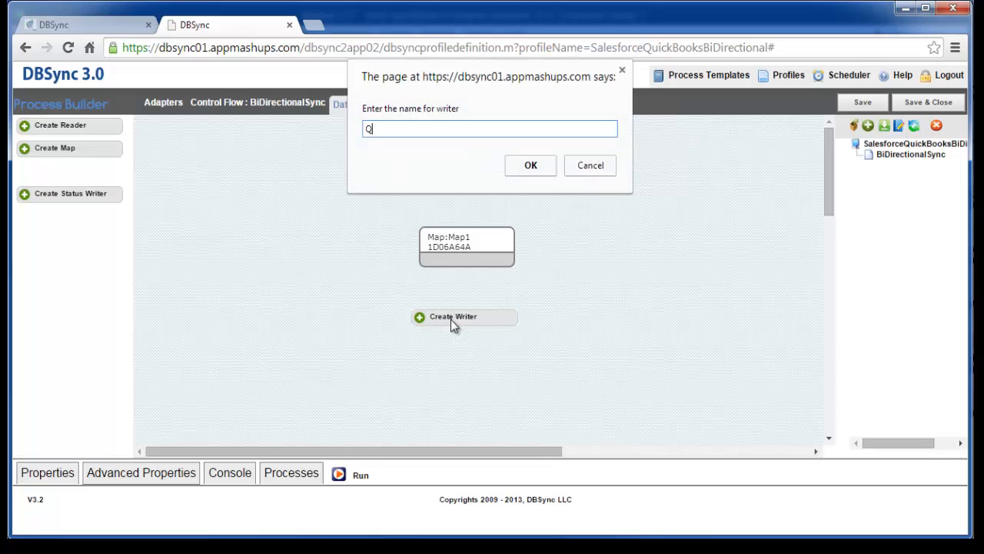
{"action": "left_click", "coordinate": [530, 167]}
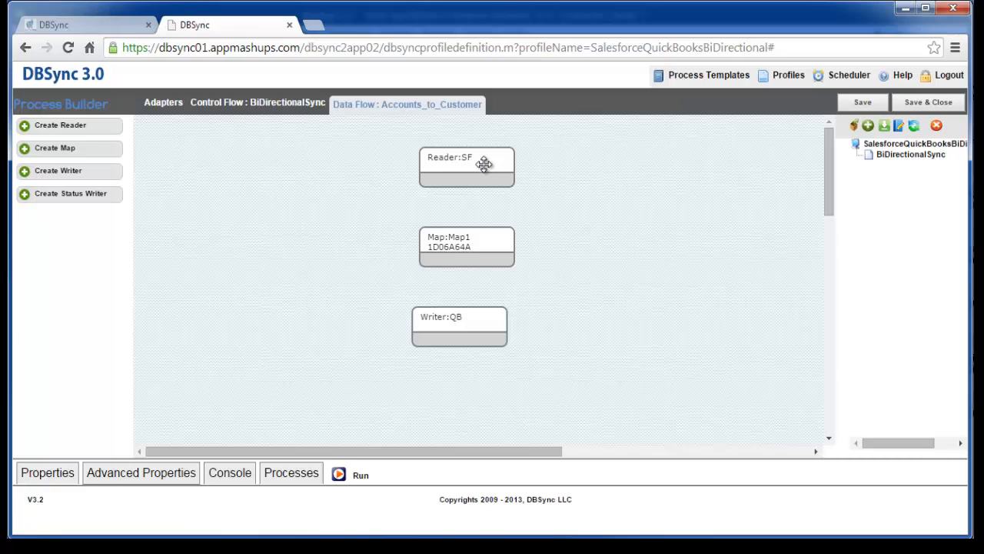
- Connect the SF reader to Map1 in the data flow
{"action": "right_click", "coordinate": [484, 165]}
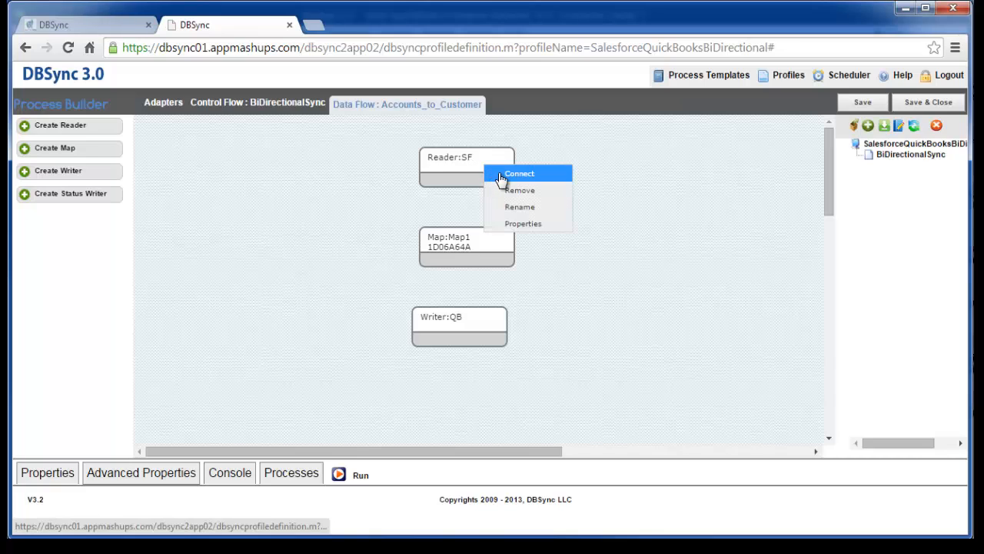
{"action": "left_click", "coordinate": [504, 173]}
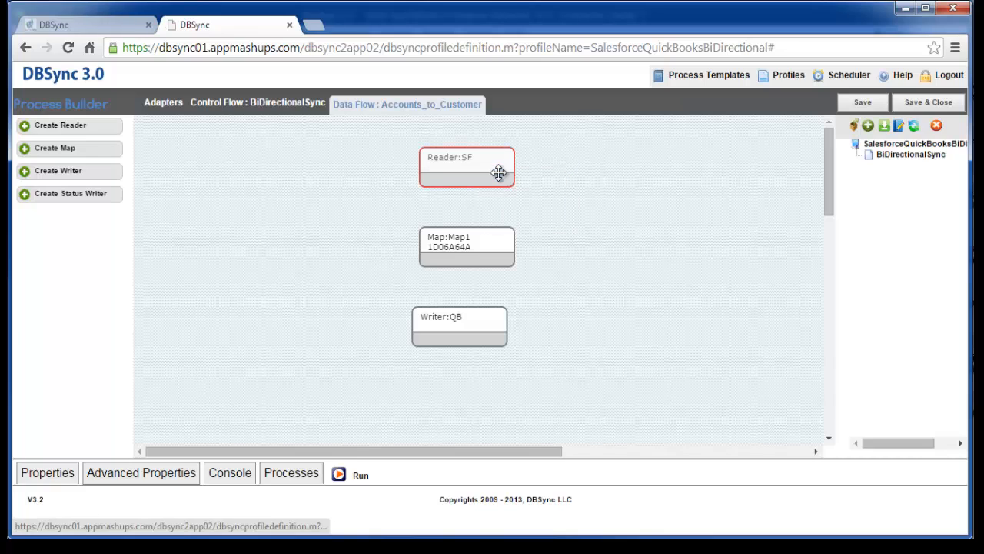
{"action": "left_click", "coordinate": [484, 240]}
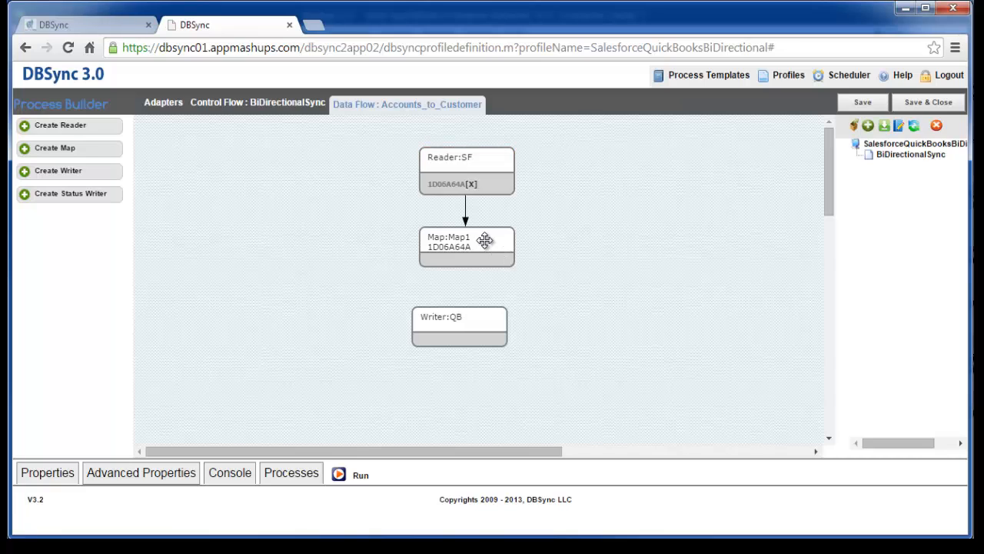
- Connect Map1 to the QB writer and save the Accounts_to_Customer data flow
{"action": "right_click", "coordinate": [484, 241]}
{"action": "left_click", "coordinate": [503, 248]}
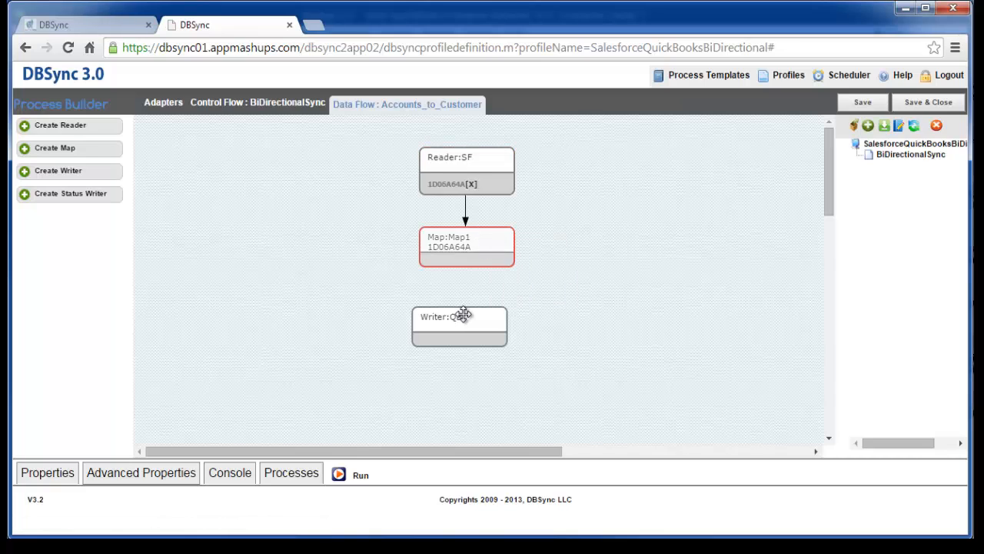
{"action": "left_click", "coordinate": [462, 315]}
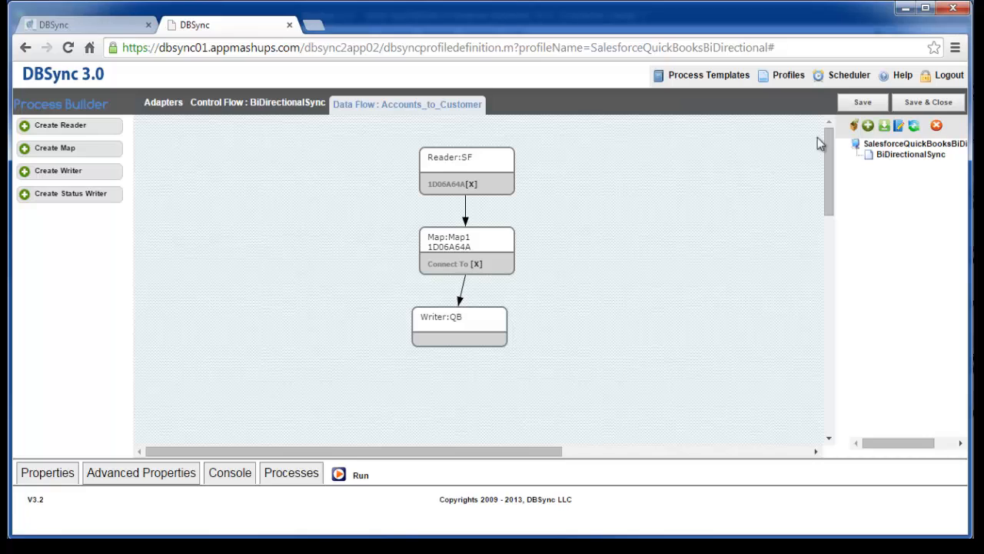
{"action": "left_click", "coordinate": [868, 106]}
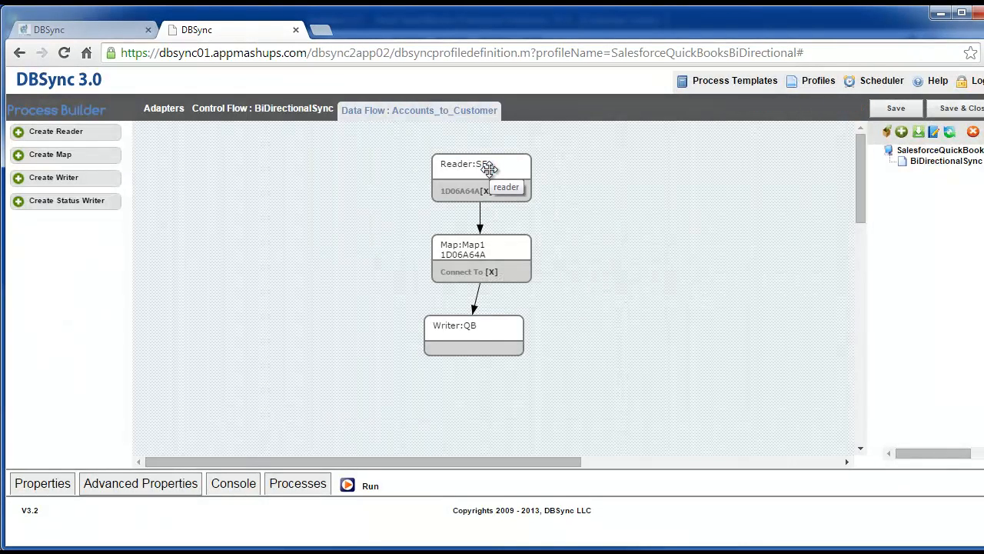
- Open the SF reader's properties and configure it with the Salesforce adapter and a batch size of 100
{"action": "right_click", "coordinate": [490, 168]}
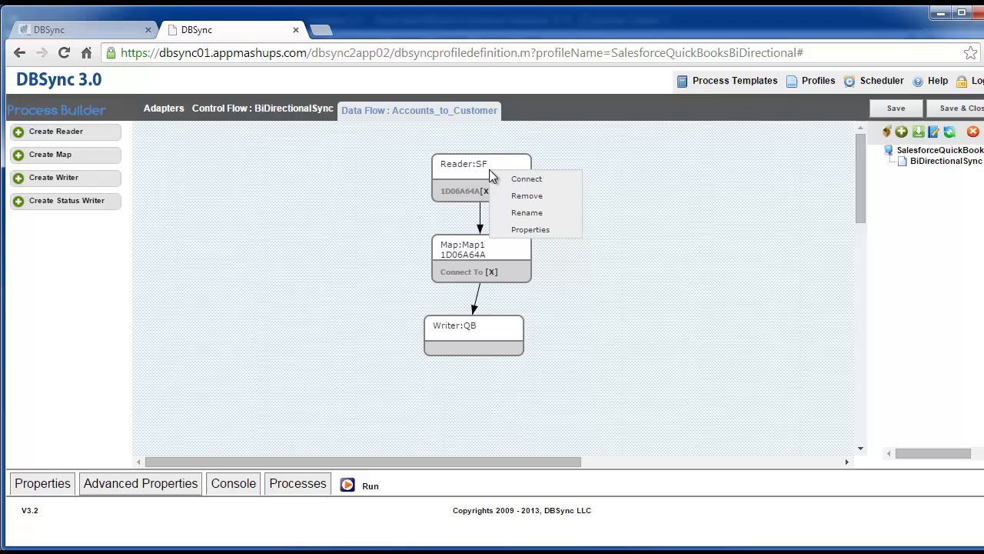
{"action": "left_click", "coordinate": [509, 230]}
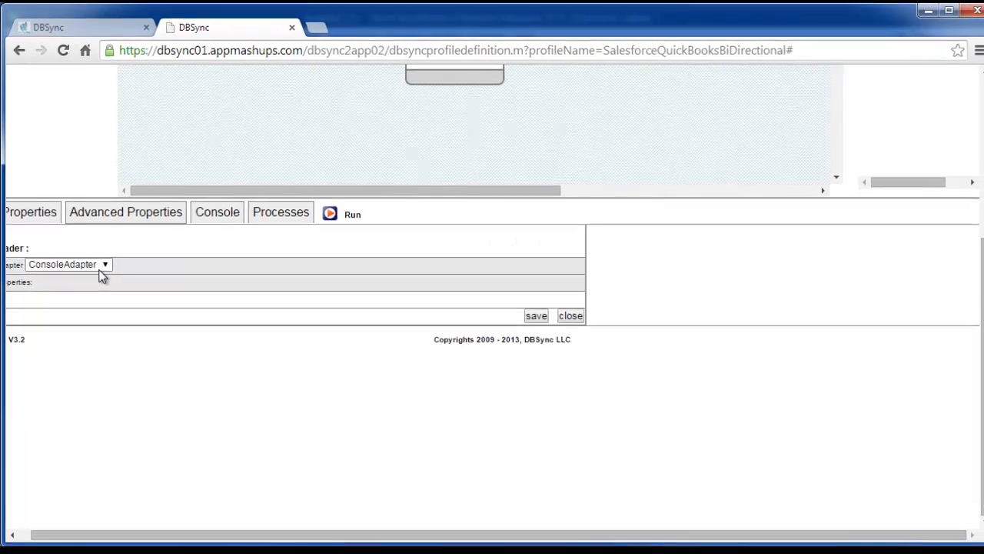
{"action": "left_click", "coordinate": [102, 270]}
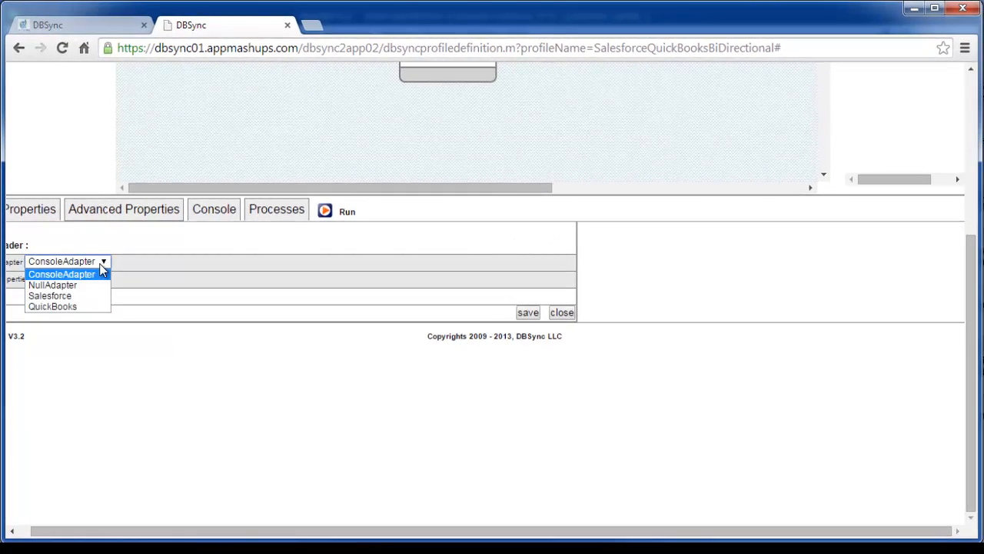
{"action": "left_click", "coordinate": [85, 300]}
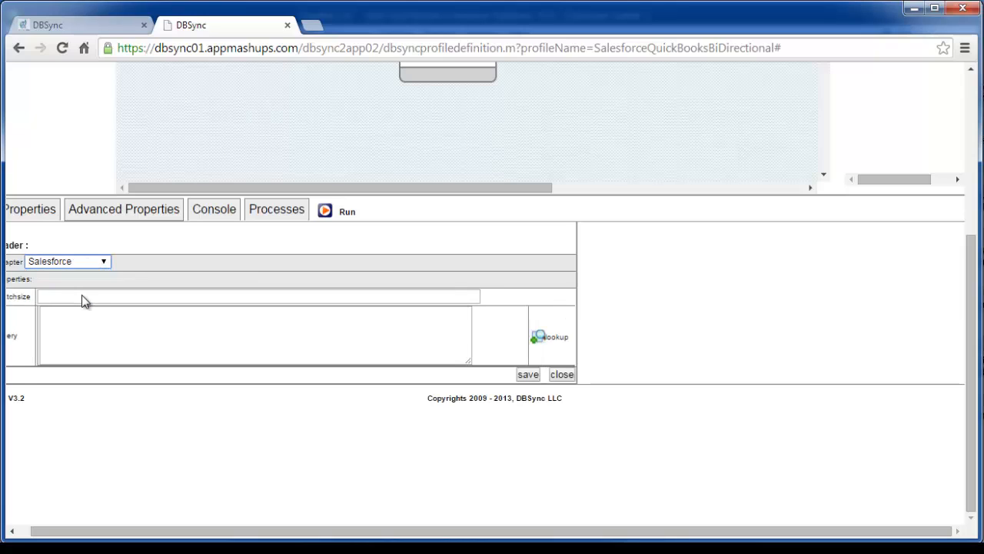
{"action": "left_click", "coordinate": [73, 296]}
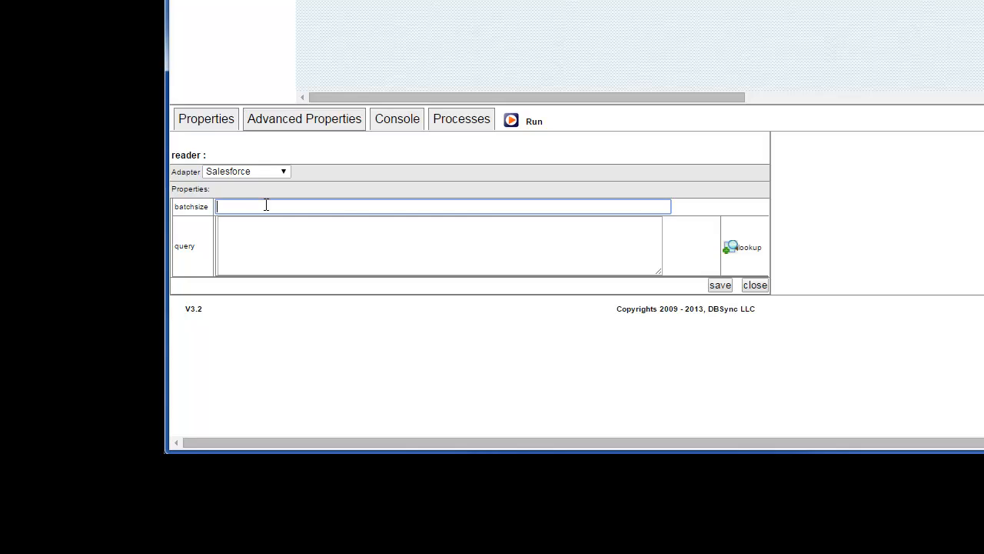
{"action": "type", "text": "100"}
- Look up the Salesforce objects for the reader's query and select the Account object
{"action": "left_click", "coordinate": [286, 230]}
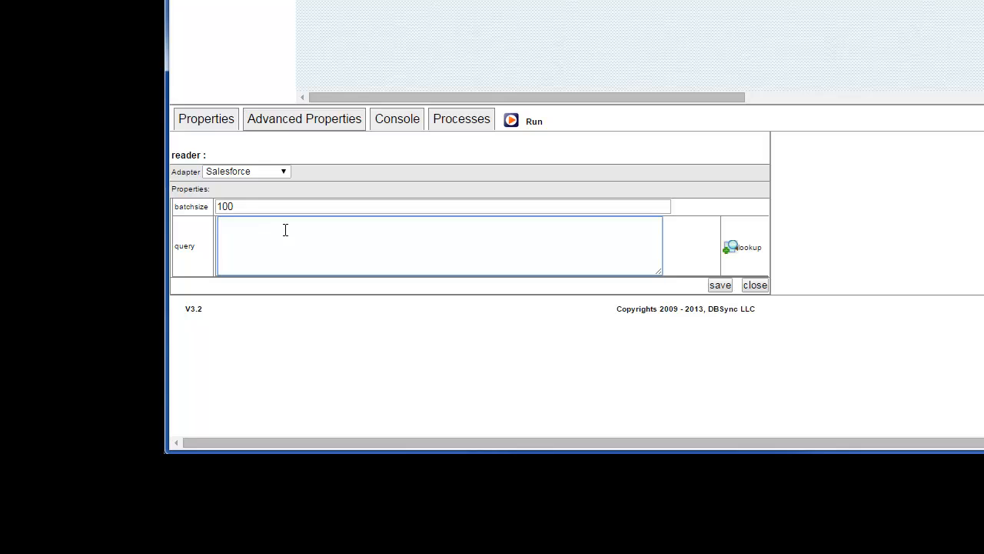
{"action": "left_click", "coordinate": [751, 254]}
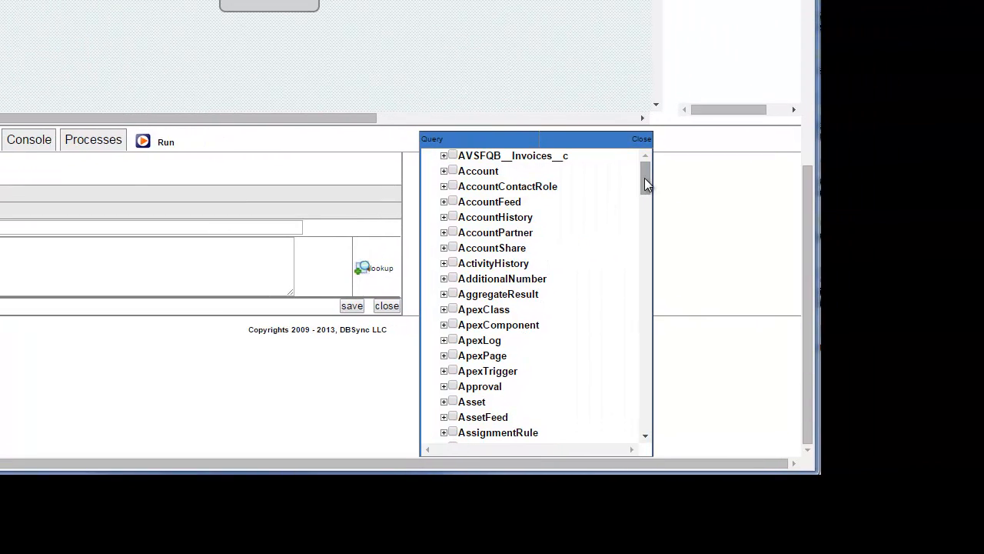
{"action": "scroll", "coordinate": [644, 216], "scroll_direction": "down", "scroll_amount": 3}
{"action": "left_click_drag", "start_coordinate": [642, 214], "coordinate": [643, 179]}
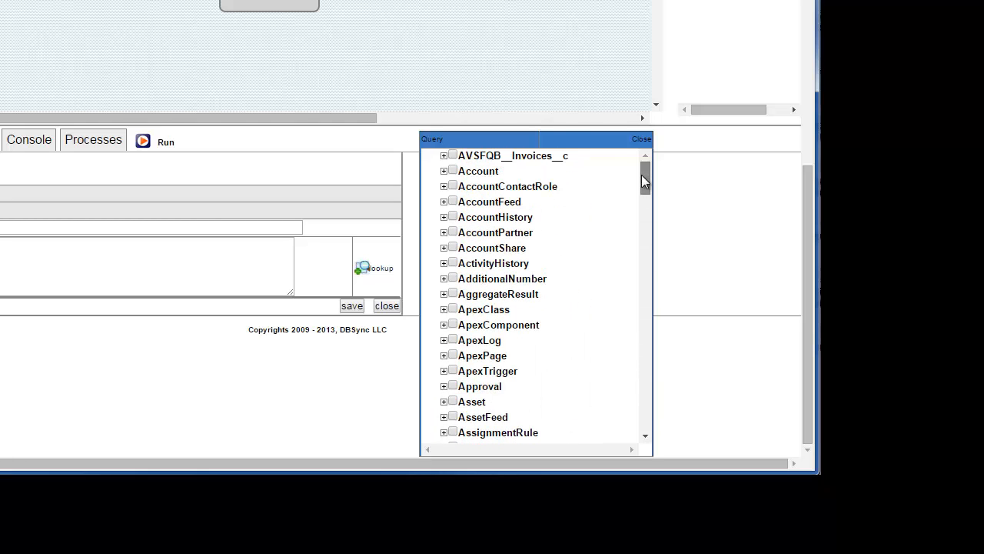
{"action": "left_click", "coordinate": [453, 172]}
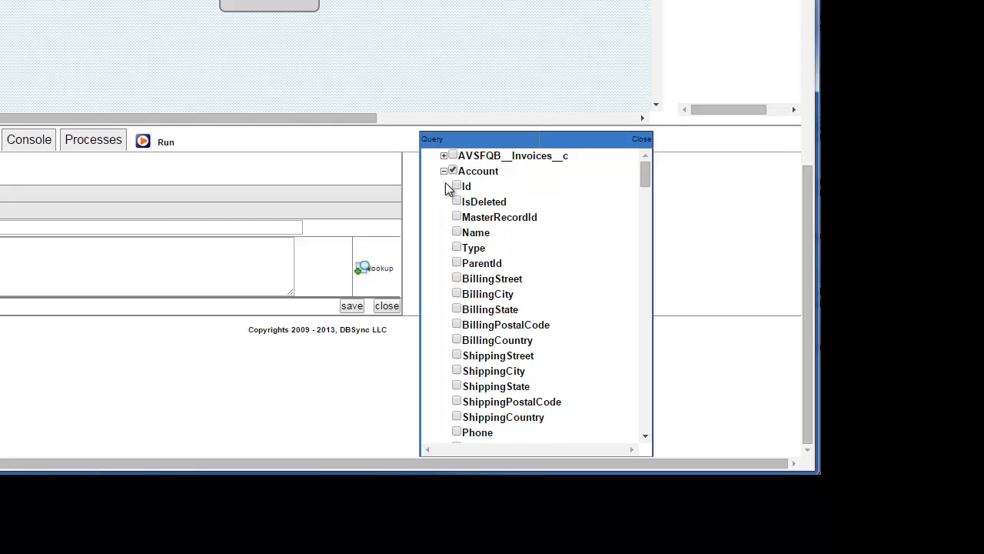
{"action": "scroll", "coordinate": [512, 341], "scroll_direction": "down", "scroll_amount": 5}
{"action": "scroll", "coordinate": [512, 341], "scroll_direction": "up", "scroll_amount": 6}
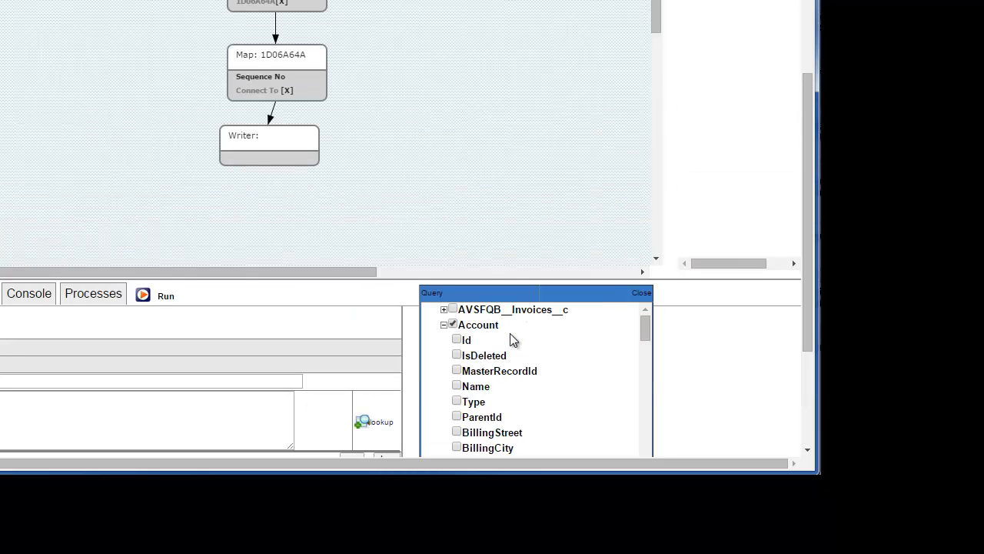
{"action": "scroll", "coordinate": [692, 382], "scroll_direction": "down", "scroll_amount": 3}
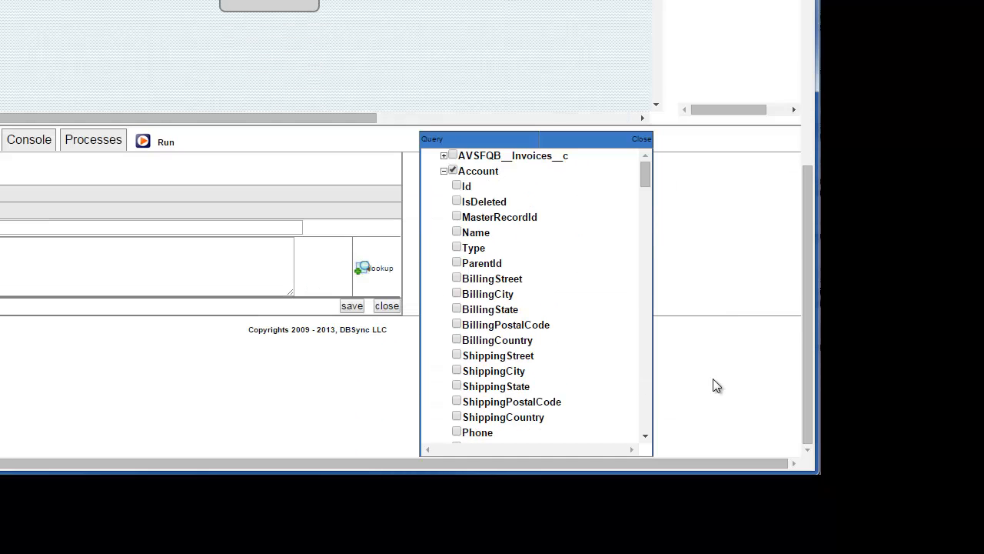
- Add BillingStreet, BillingCity, BillingState, BillingPostalCode, BillingCountry, ShippingStreet, ShippingCity and ShippingState to the Account query
{"action": "left_click", "coordinate": [457, 277]}
{"action": "left_click", "coordinate": [457, 293]}
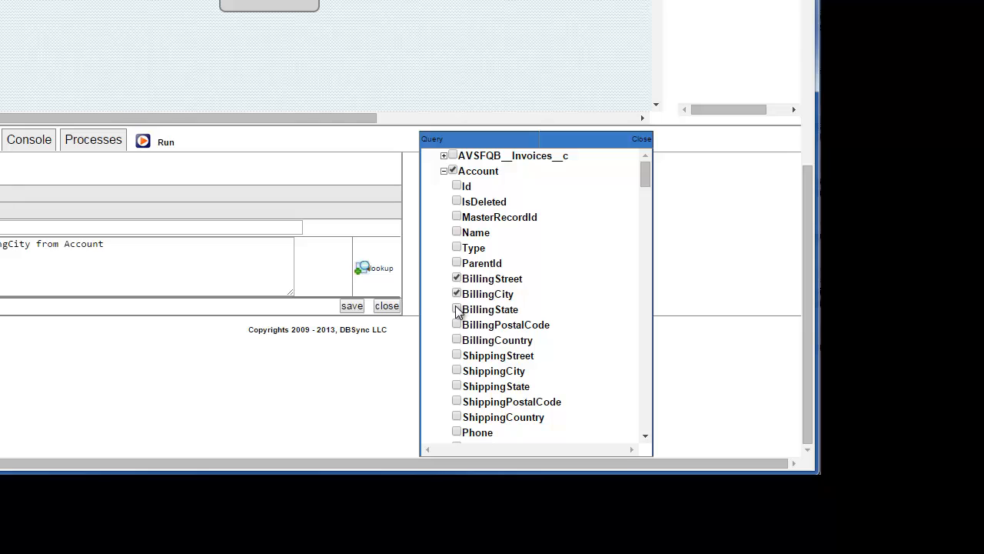
{"action": "left_click", "coordinate": [457, 309]}
{"action": "left_click", "coordinate": [457, 324]}
{"action": "left_click", "coordinate": [457, 339]}
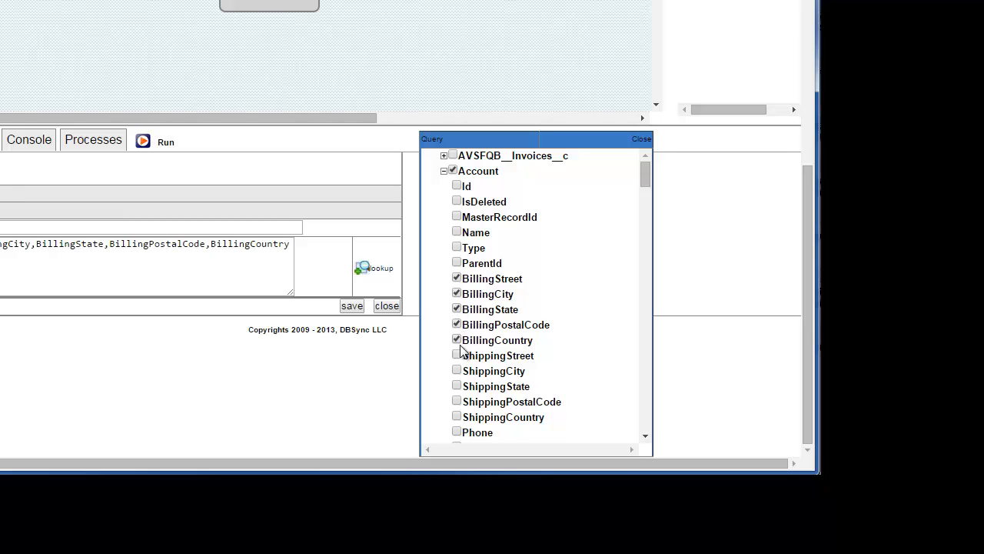
{"action": "left_click", "coordinate": [457, 355]}
{"action": "left_click", "coordinate": [457, 370]}
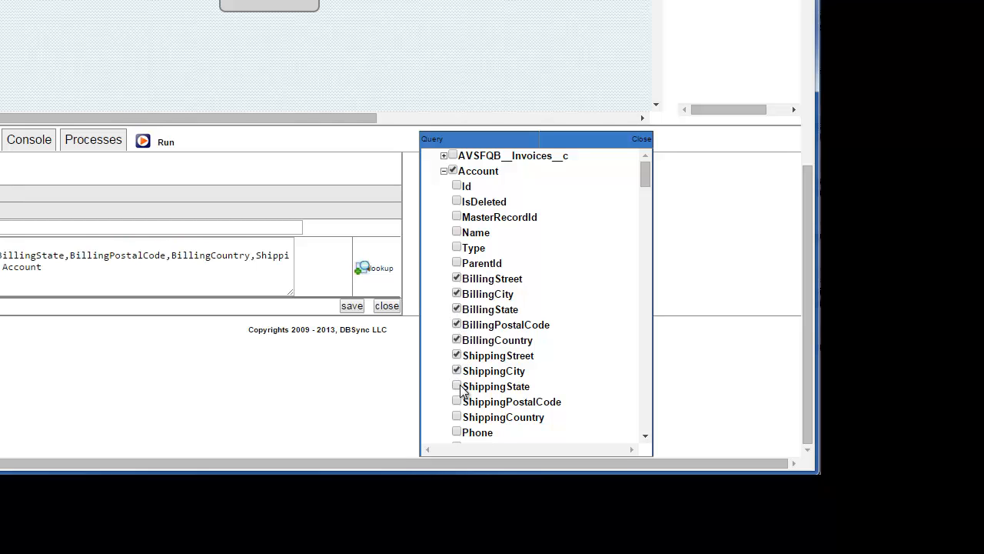
{"action": "left_click", "coordinate": [457, 385]}
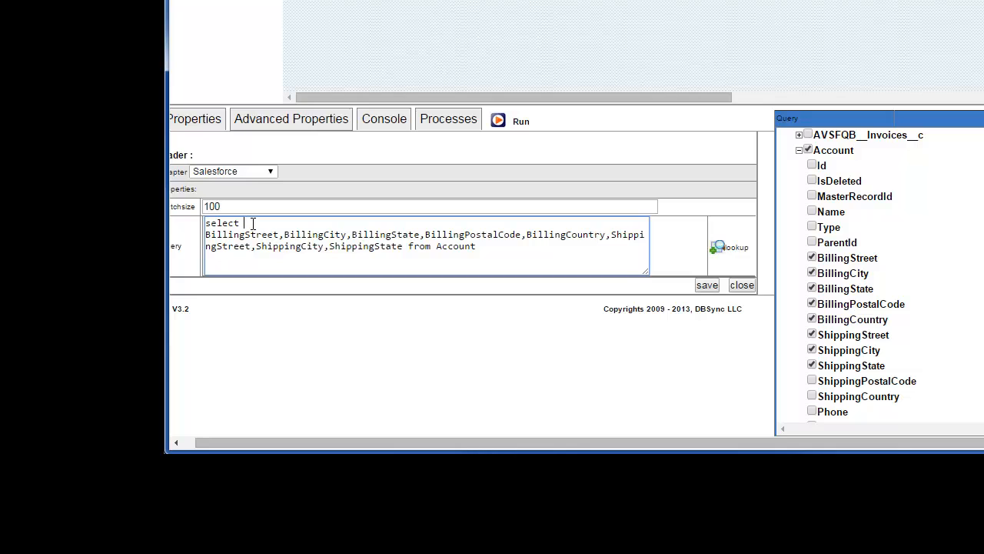
- Insert "{!.},Id," before BillingStreet in the reader's query and save the reader properties
{"action": "type", "text": "{!"}
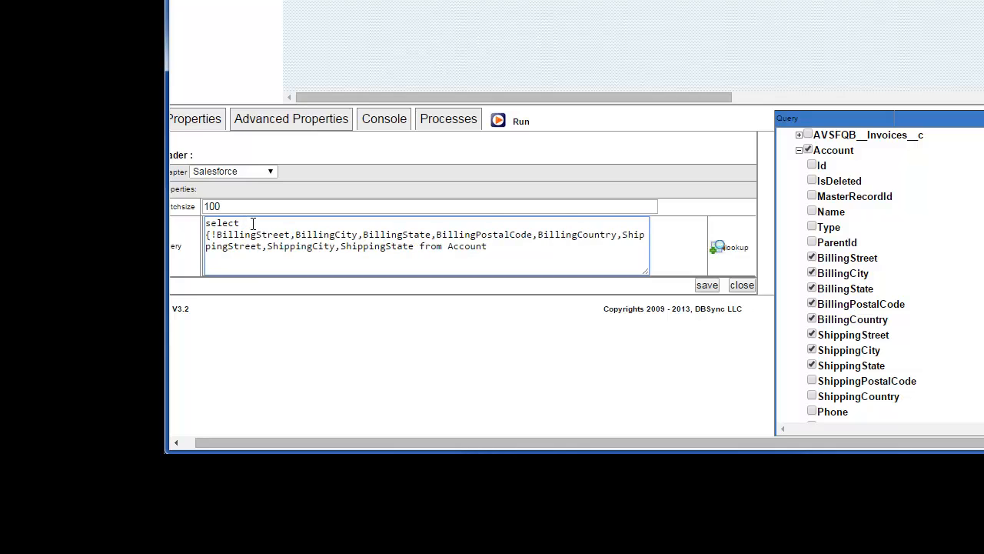
{"action": "type", "text": ".}"}
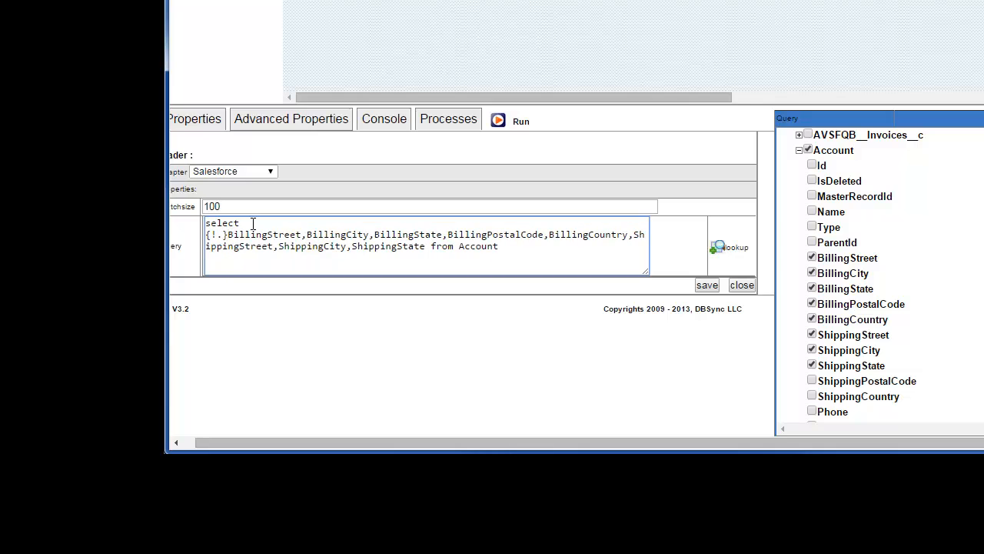
{"action": "type", "text": ","}
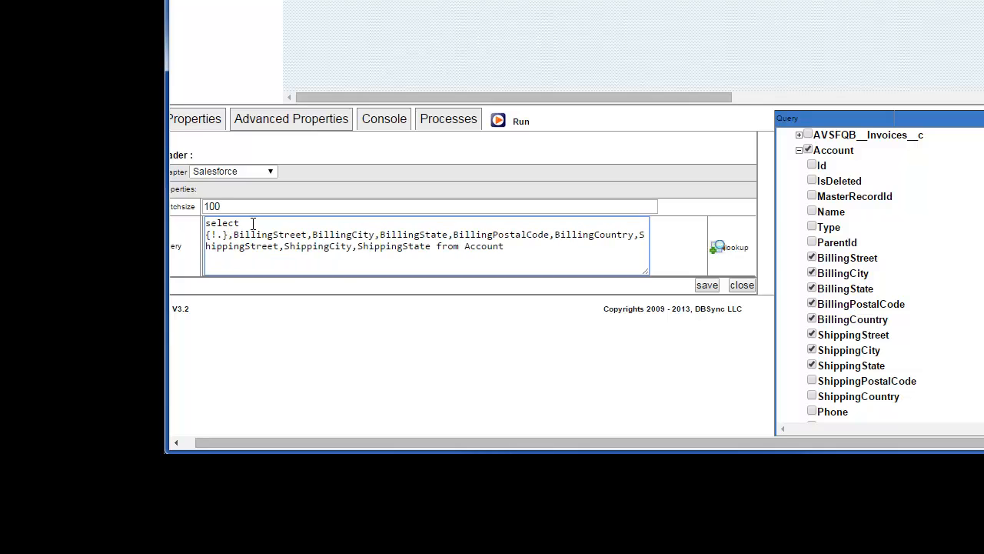
{"action": "type", "text": "Id,"}
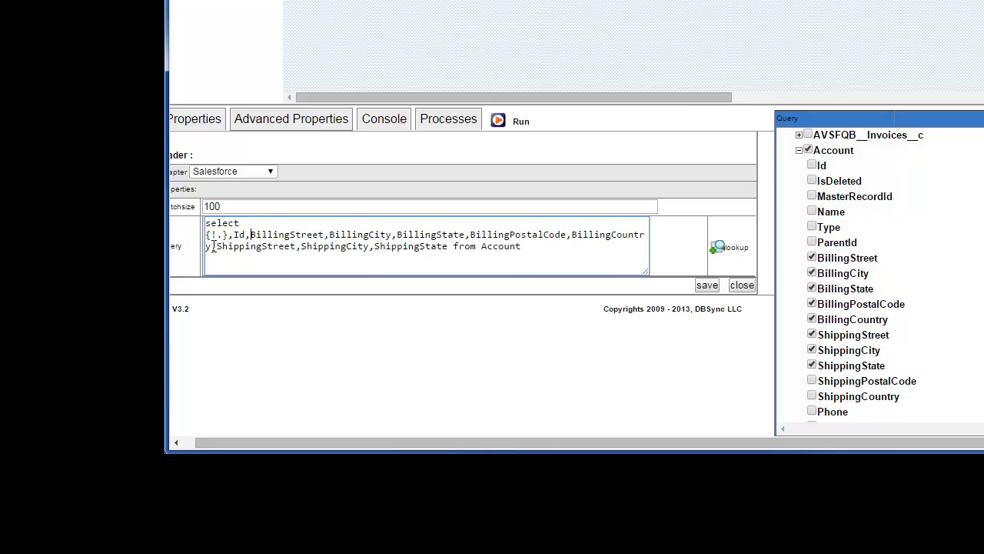
{"action": "left_click_drag", "start_coordinate": [228, 235], "coordinate": [204, 224]}
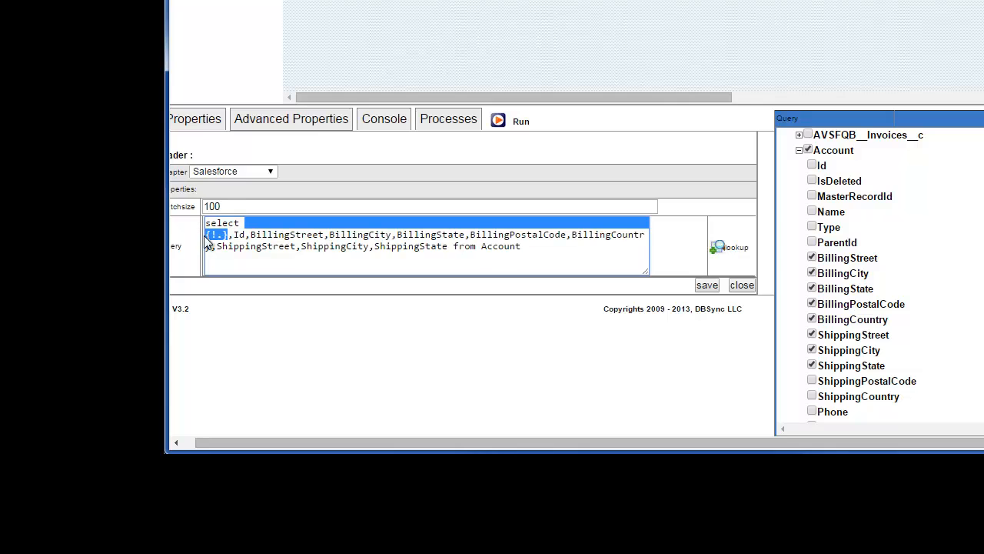
{"action": "left_click", "coordinate": [221, 243]}
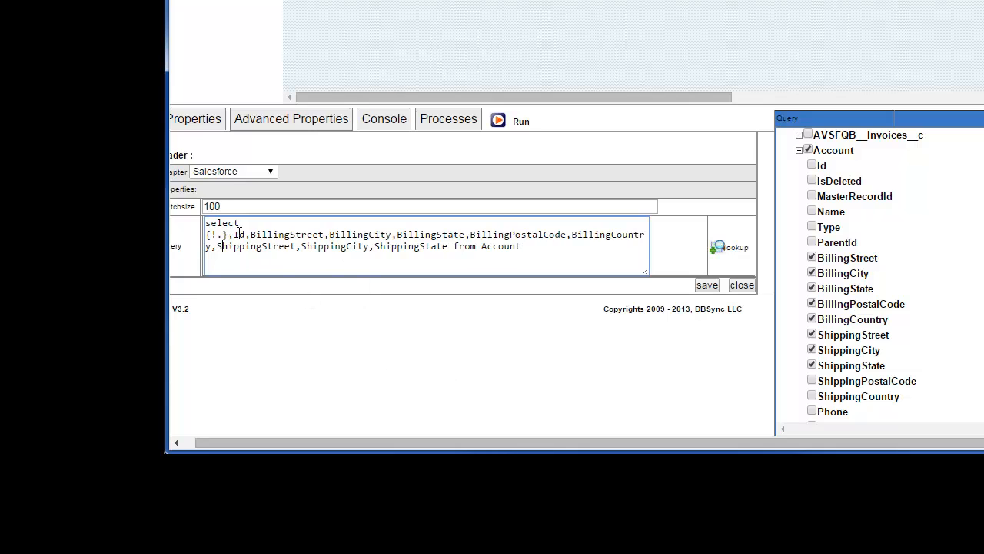
{"action": "left_click", "coordinate": [705, 284]}
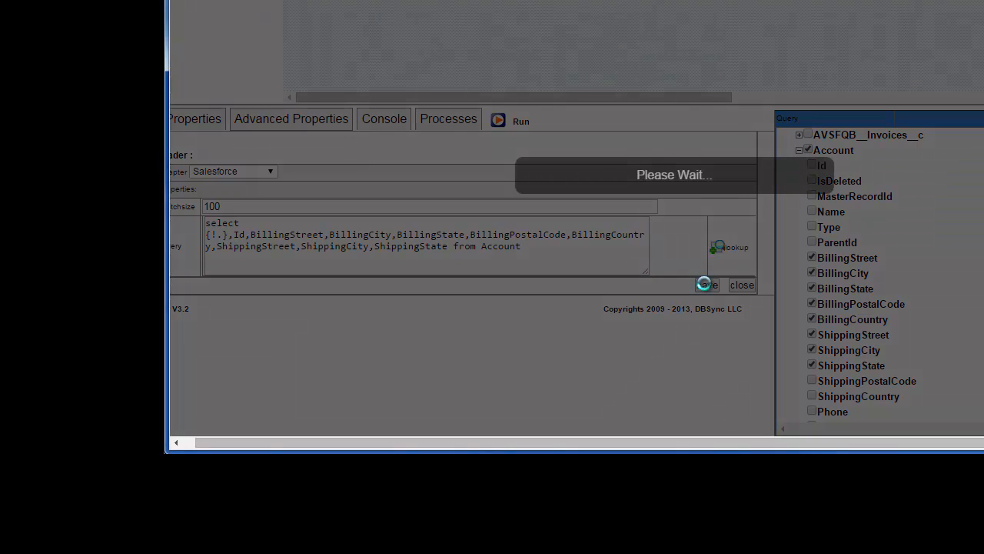
- Open the properties of the writer below the map and set its adapter to QuickBooks
{"action": "scroll", "coordinate": [685, 259], "scroll_direction": "up", "scroll_amount": 3}
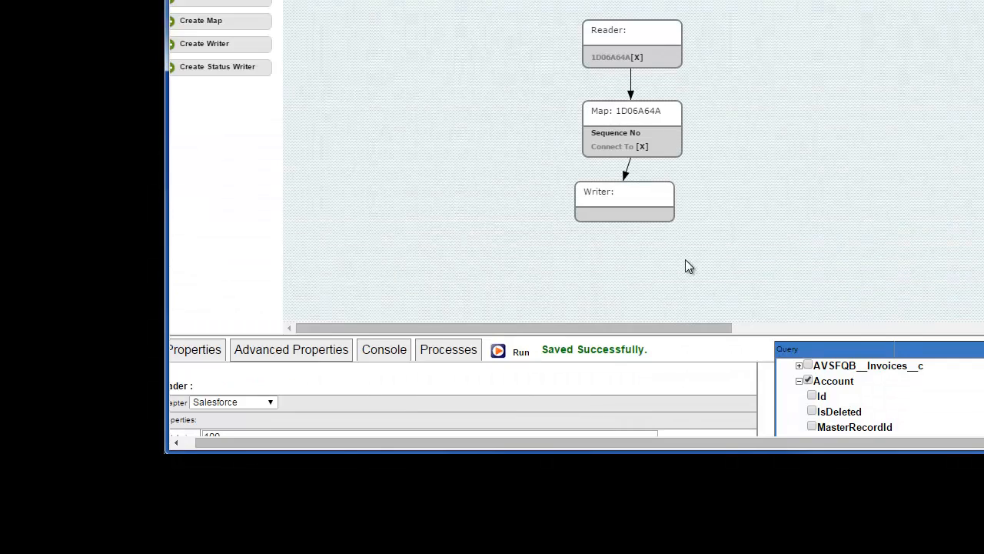
{"action": "right_click", "coordinate": [617, 193]}
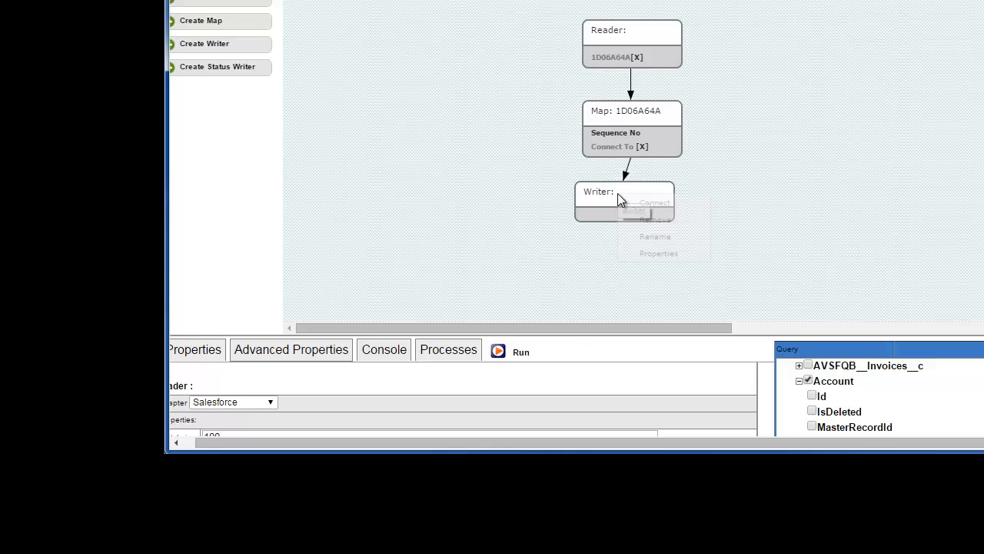
{"action": "left_click", "coordinate": [645, 254]}
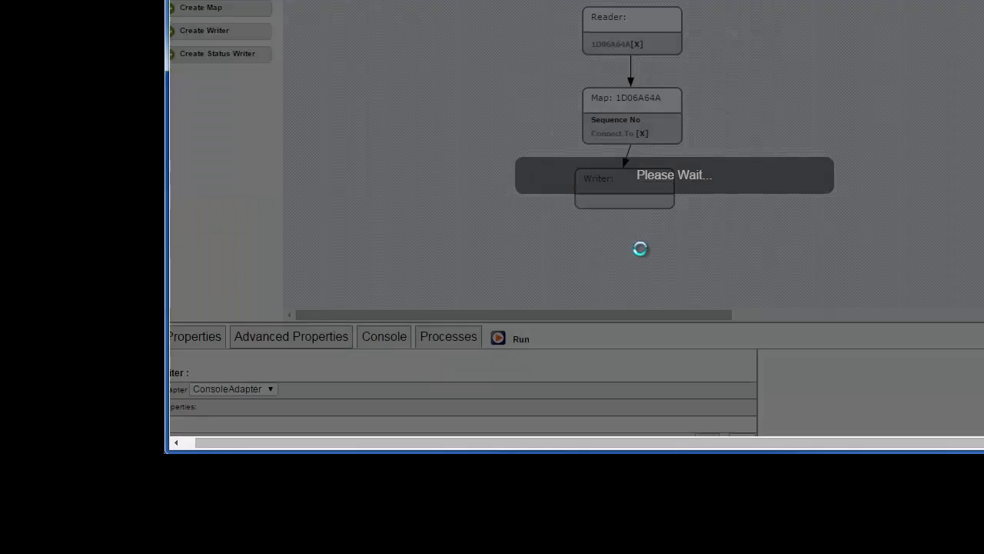
{"action": "scroll", "coordinate": [641, 249], "scroll_direction": "down", "scroll_amount": 3}
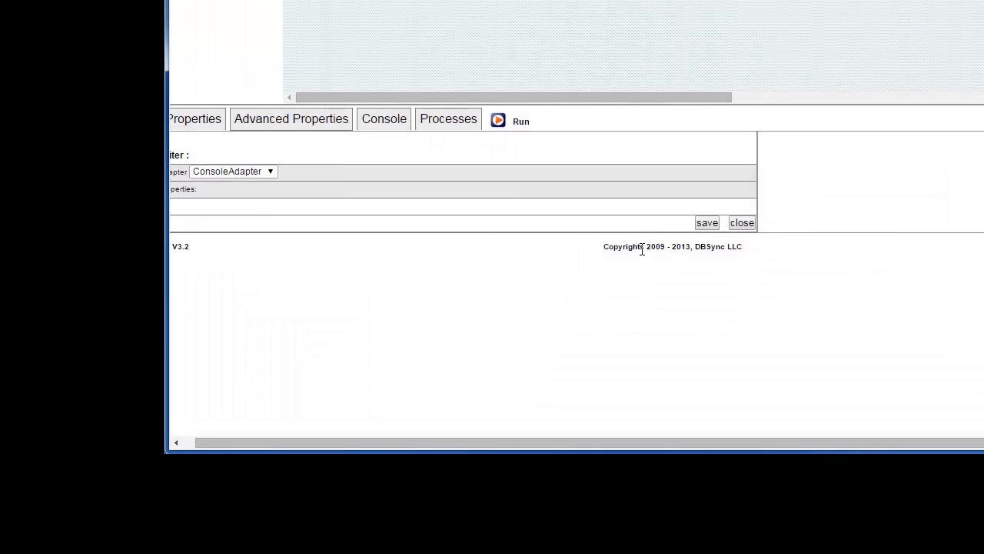
{"action": "left_click", "coordinate": [271, 172]}
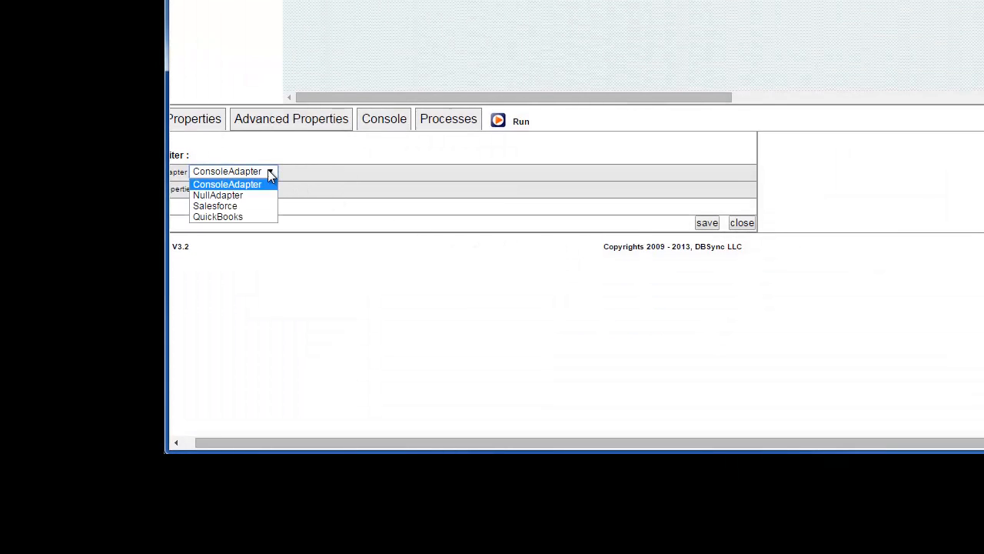
{"action": "left_click", "coordinate": [219, 217]}
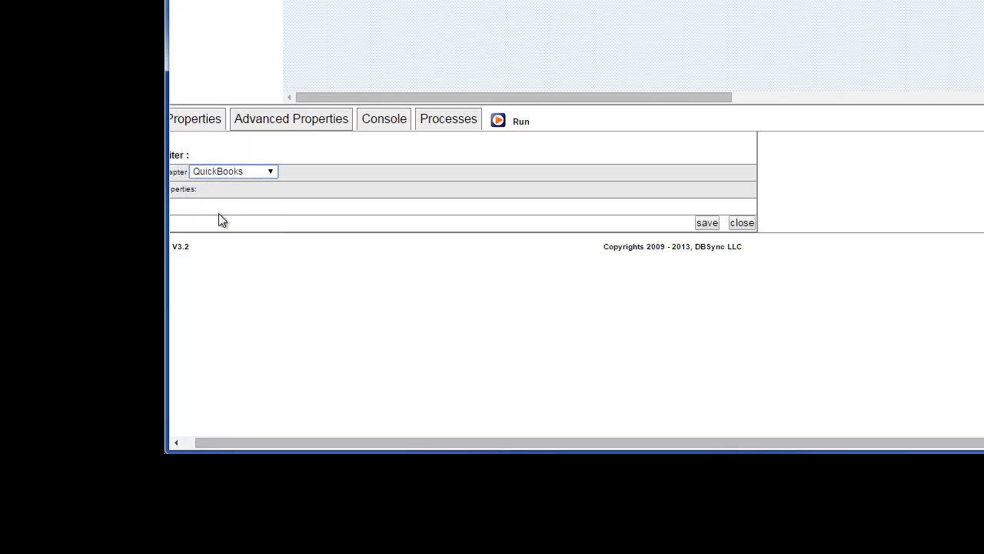
- Look up the QuickBooks requests, set the writer's table to CustomerAddRq, and set its maxbatchsize to 100
{"action": "left_click", "coordinate": [226, 211]}
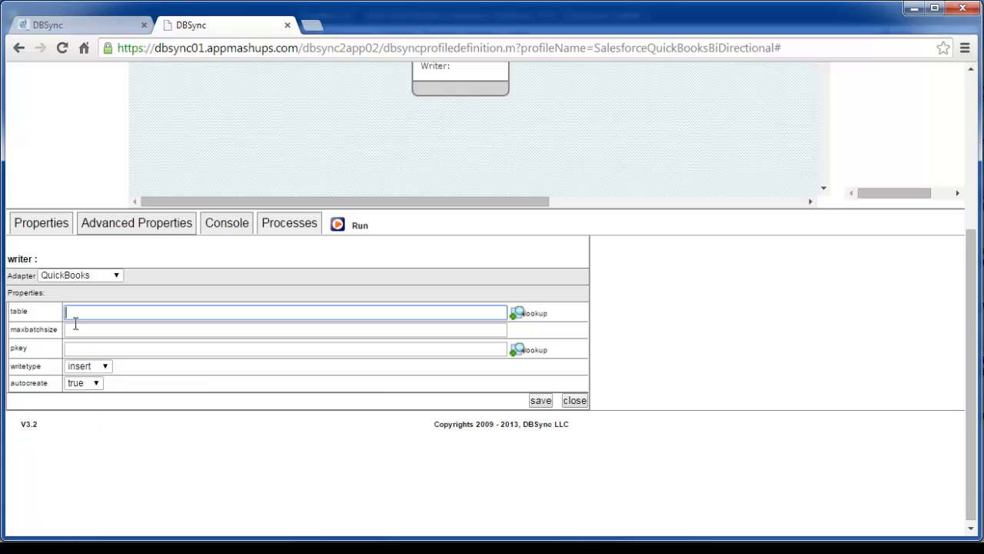
{"action": "left_click", "coordinate": [532, 316]}
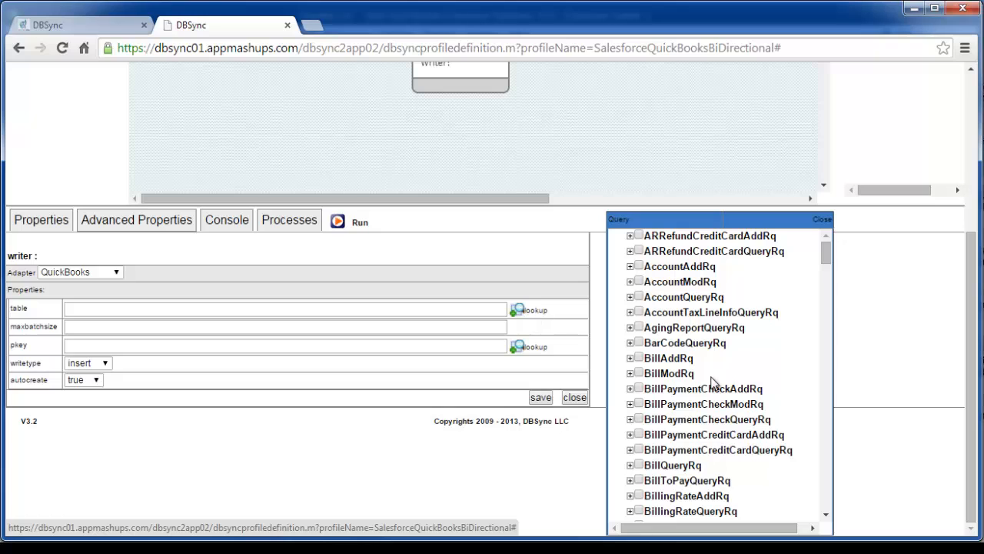
{"action": "scroll", "coordinate": [785, 370], "scroll_direction": "down", "scroll_amount": 3}
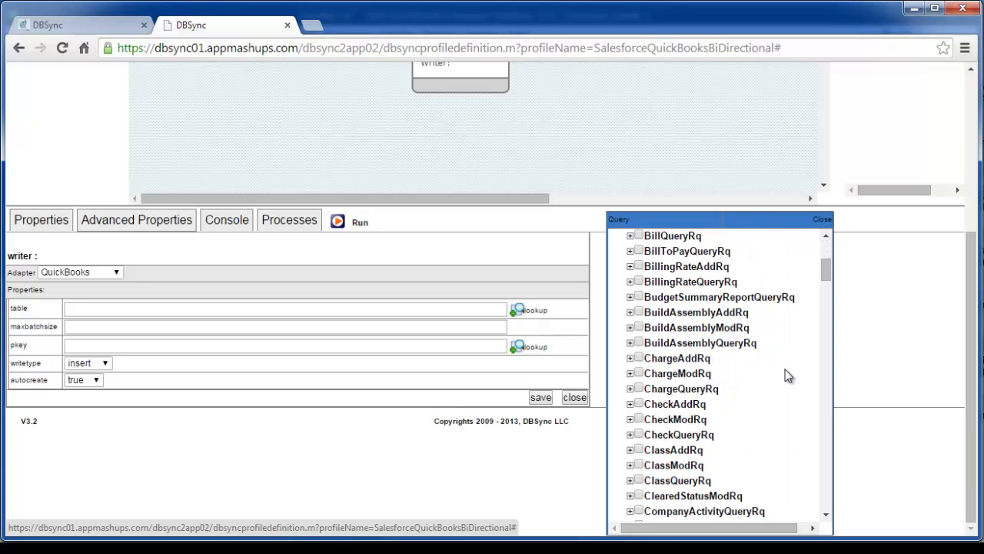
{"action": "scroll", "coordinate": [785, 369], "scroll_direction": "down", "scroll_amount": 2}
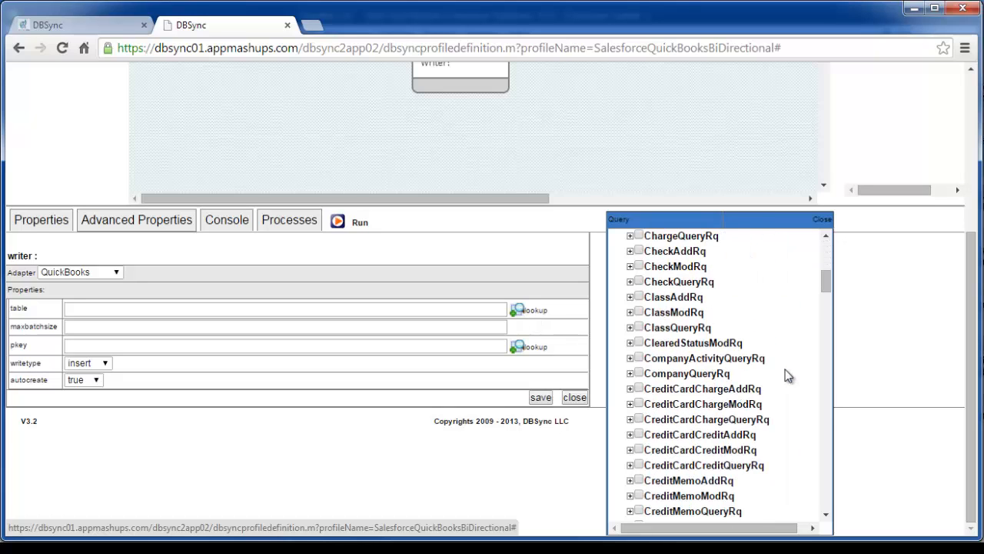
{"action": "scroll", "coordinate": [785, 369], "scroll_direction": "down", "scroll_amount": 2}
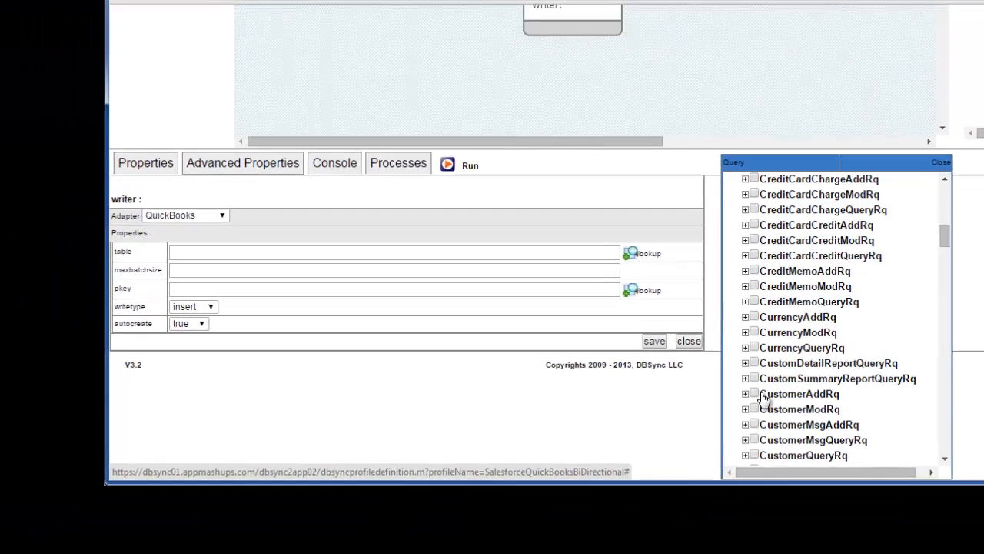
{"action": "left_click", "coordinate": [754, 394]}
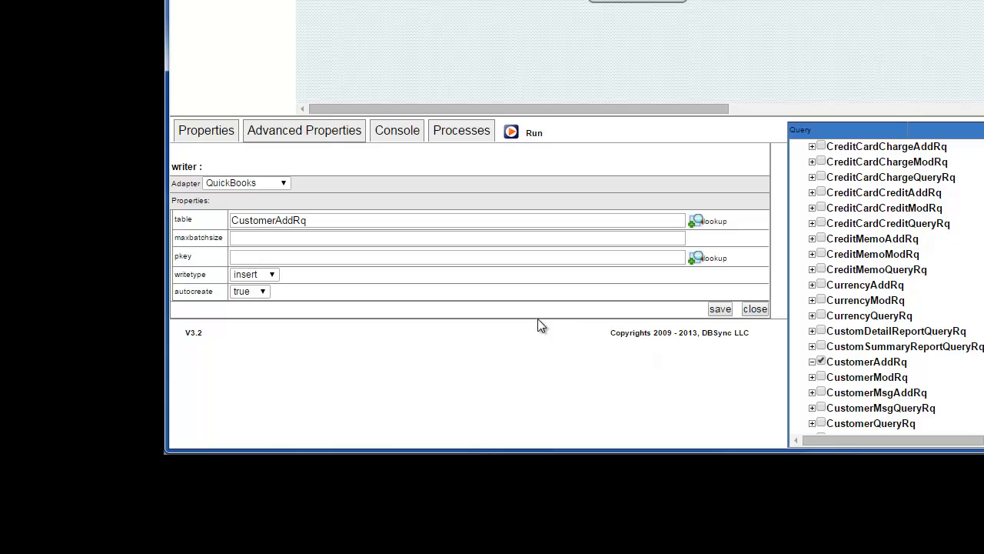
{"action": "left_click", "coordinate": [265, 238]}
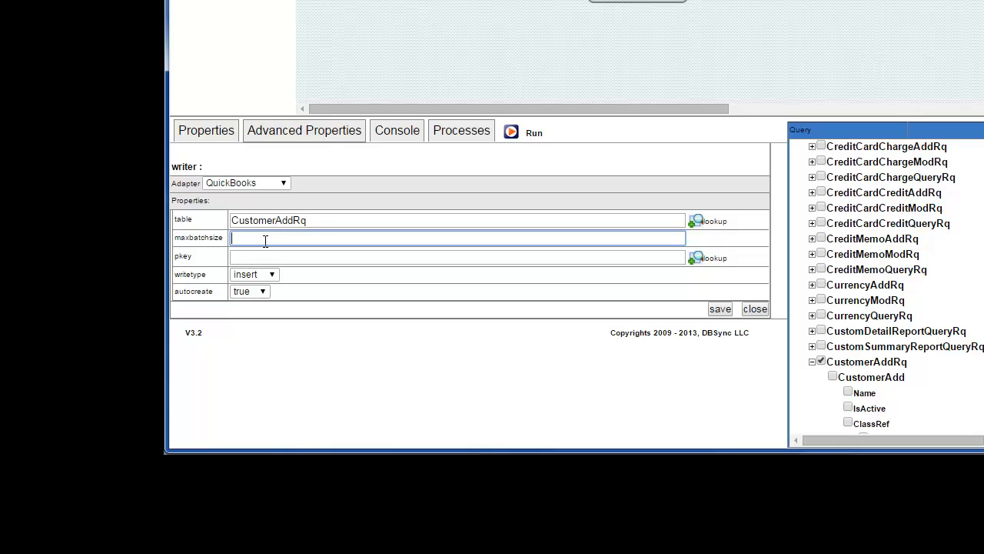
{"action": "type", "text": "100"}
- Set the writer's pkey to Name and its writetype to upsert
{"action": "left_click", "coordinate": [261, 258]}
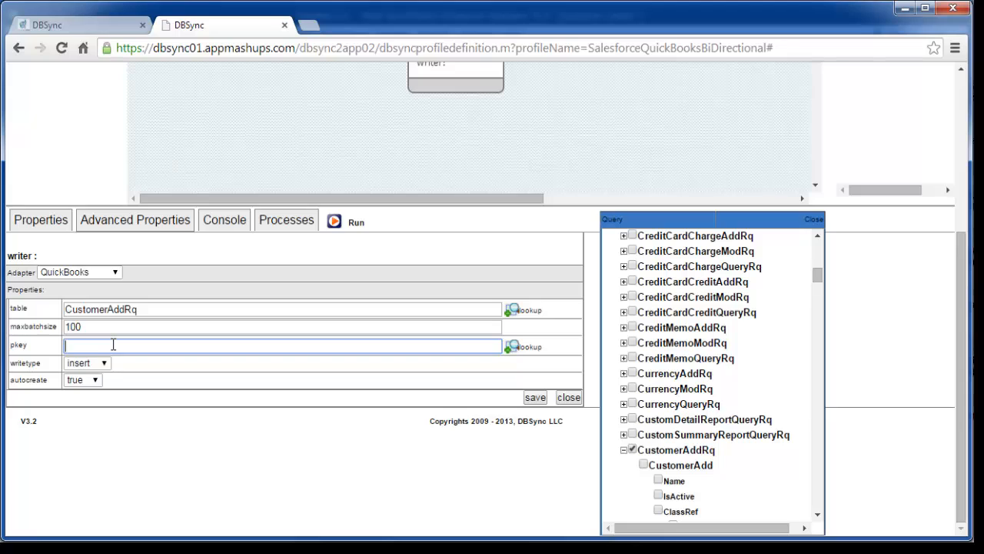
{"action": "type", "text": "Name"}
{"action": "left_click", "coordinate": [106, 364]}
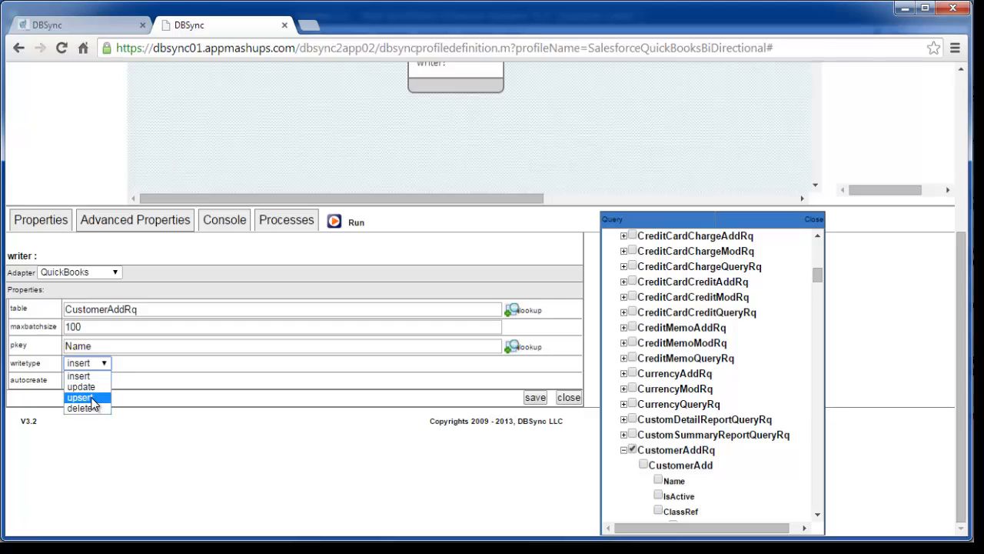
{"action": "left_click", "coordinate": [91, 398]}
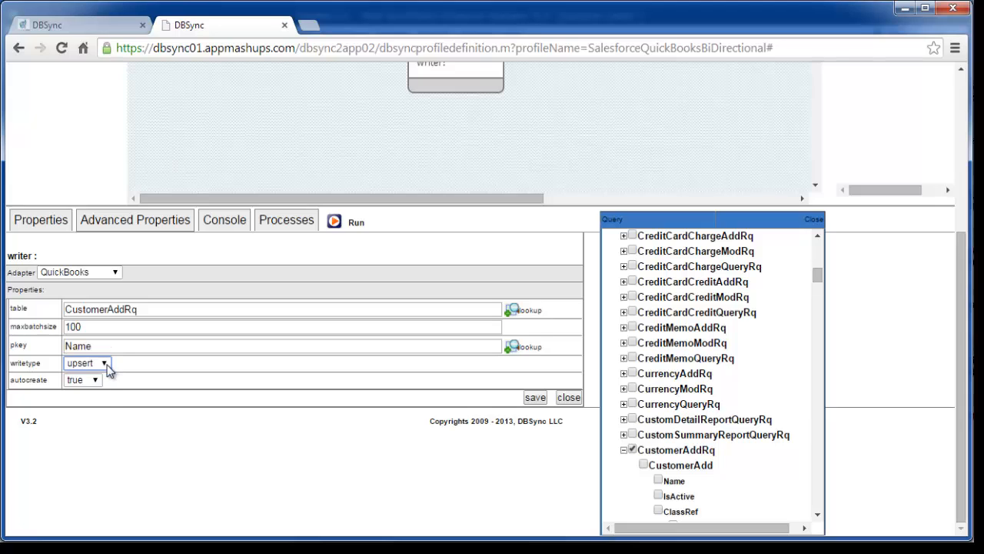
- Set the writer's writetype to insert, clear its pkey, and save the writer properties
{"action": "left_click", "coordinate": [107, 366]}
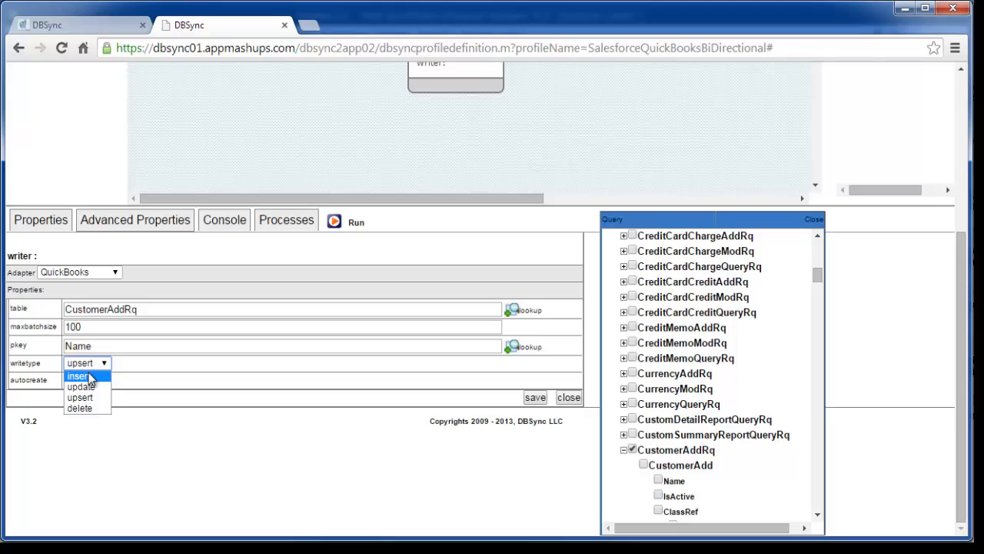
{"action": "left_click", "coordinate": [90, 377]}
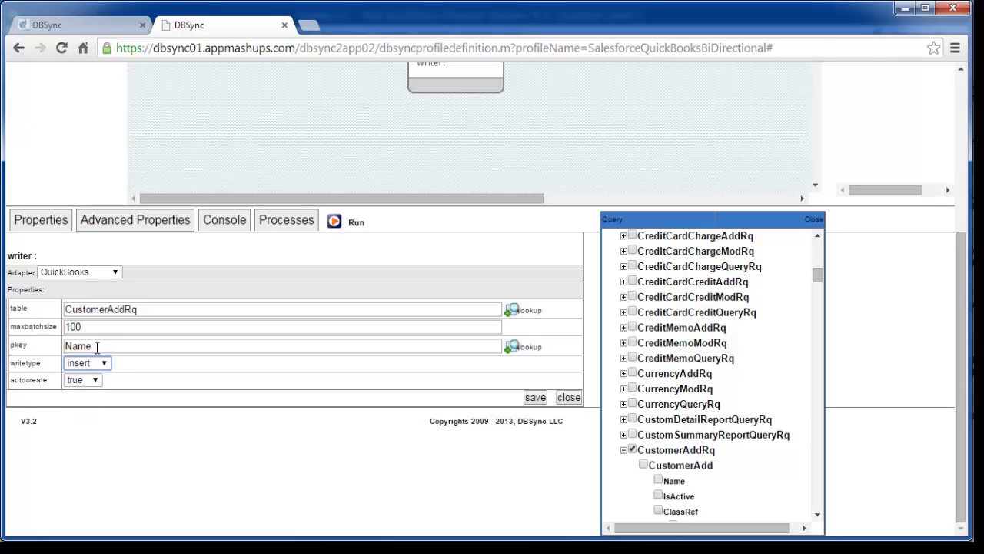
{"action": "left_click_drag", "start_coordinate": [97, 347], "coordinate": [46, 350]}
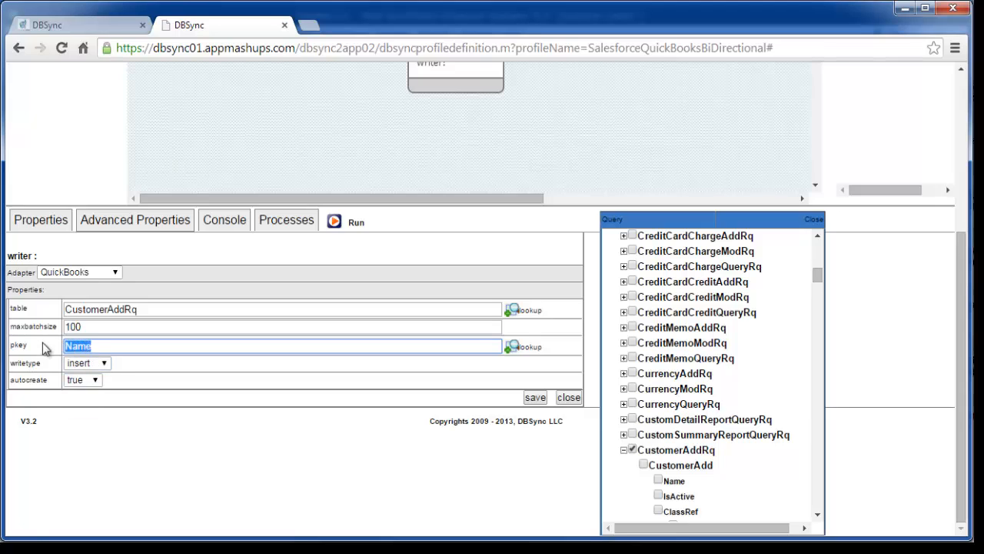
{"action": "key", "text": "BackSpace"}
{"action": "left_click", "coordinate": [537, 402]}
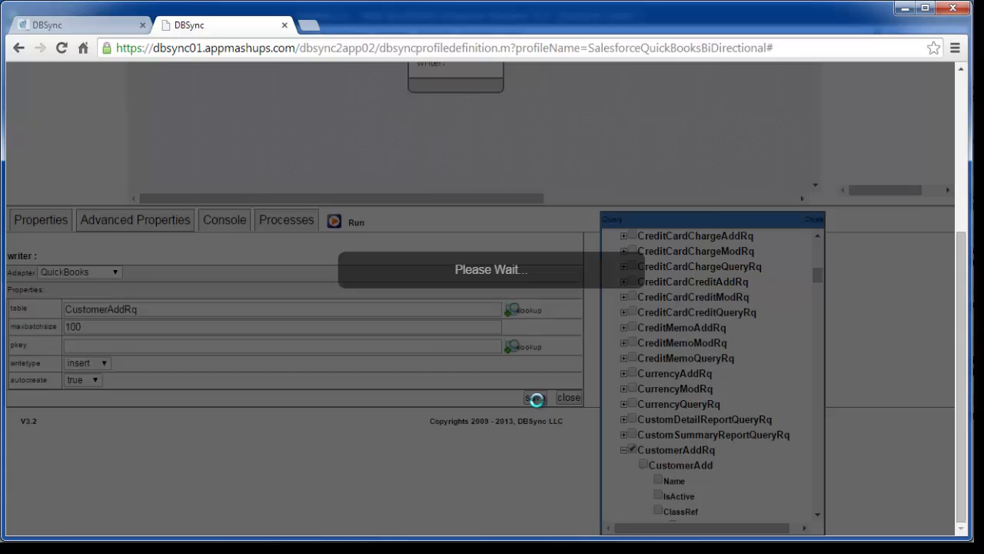
- Open the map's properties, set its sequence to 1 and save them
{"action": "scroll", "coordinate": [541, 408], "scroll_direction": "up", "scroll_amount": 2}
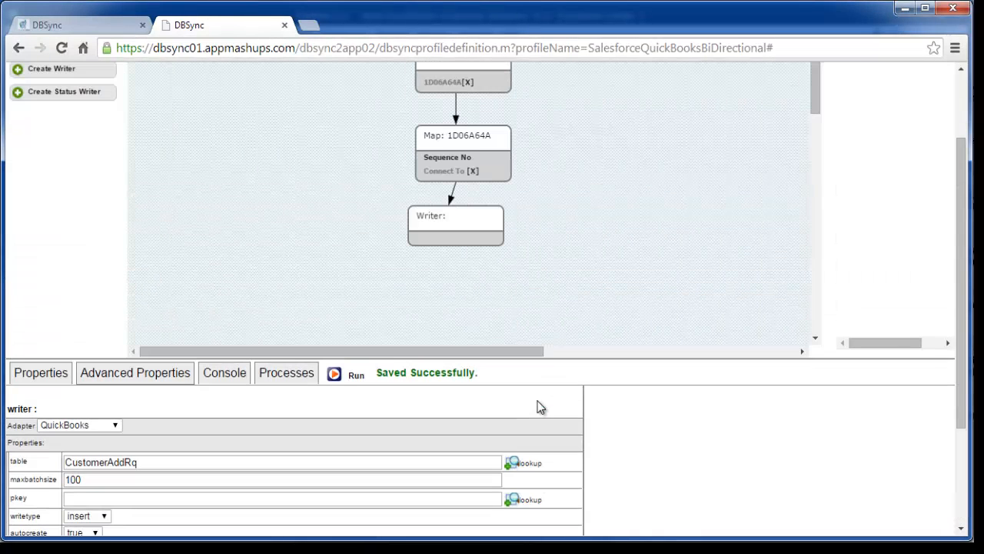
{"action": "right_click", "coordinate": [442, 140]}
{"action": "left_click", "coordinate": [466, 194]}
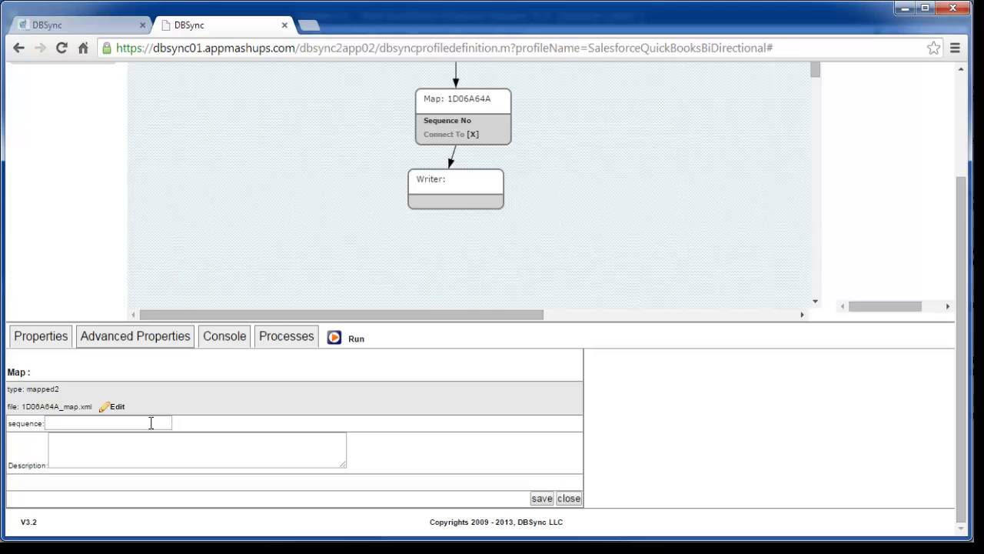
{"action": "left_click", "coordinate": [152, 423]}
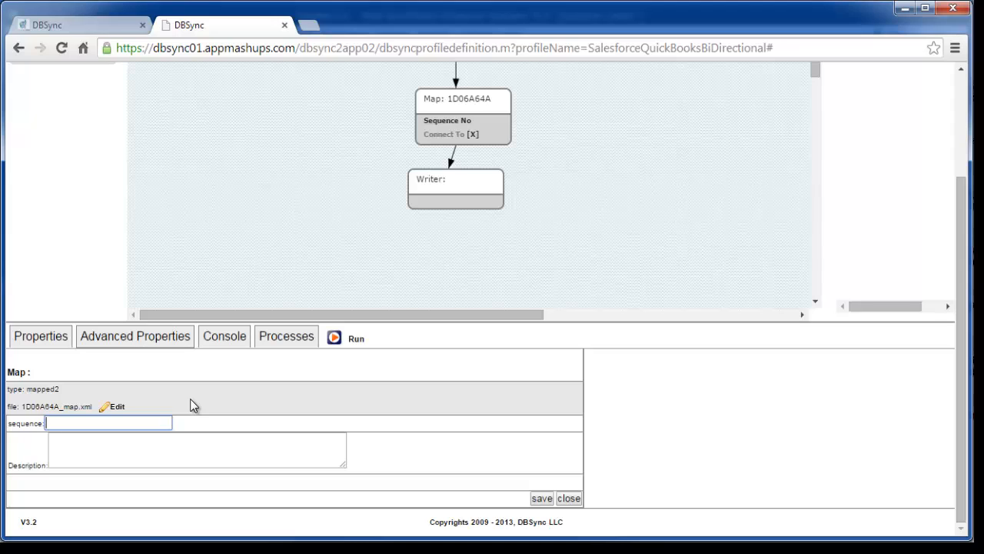
{"action": "type", "text": "1"}
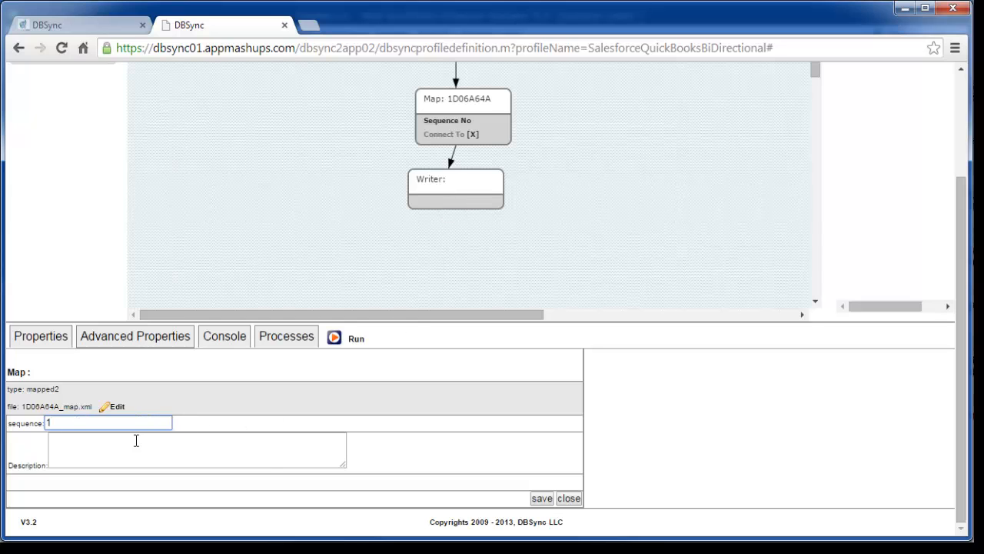
{"action": "left_click", "coordinate": [539, 499]}
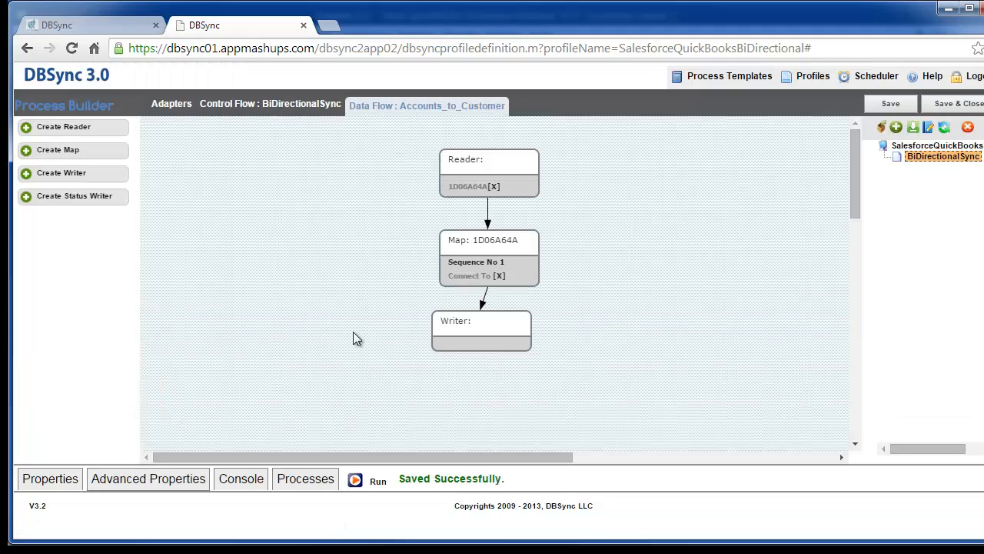
- Reopen the map's properties and open its map file for editing in a separate browser tab
{"action": "right_click", "coordinate": [459, 248]}
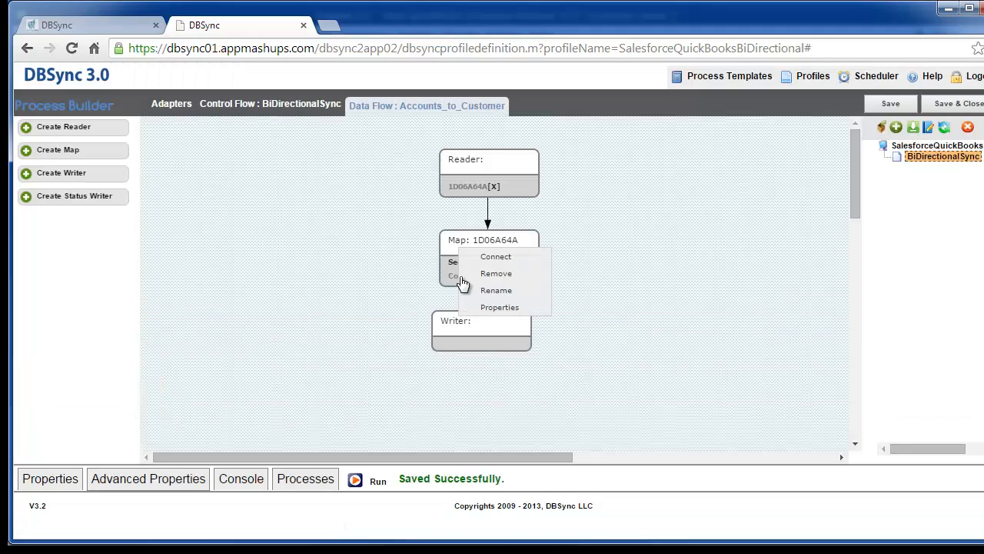
{"action": "left_click", "coordinate": [475, 306]}
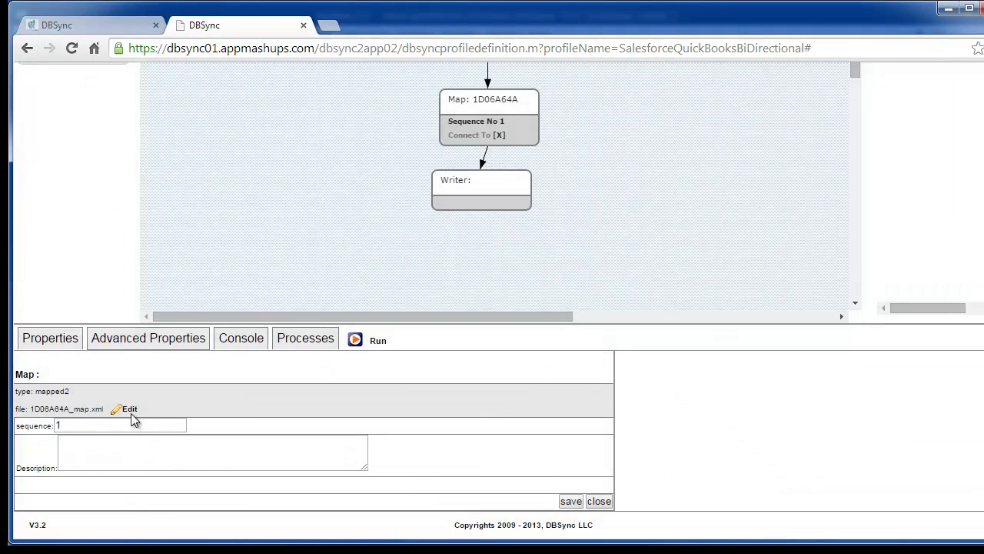
{"action": "middle_click", "coordinate": [129, 410]}
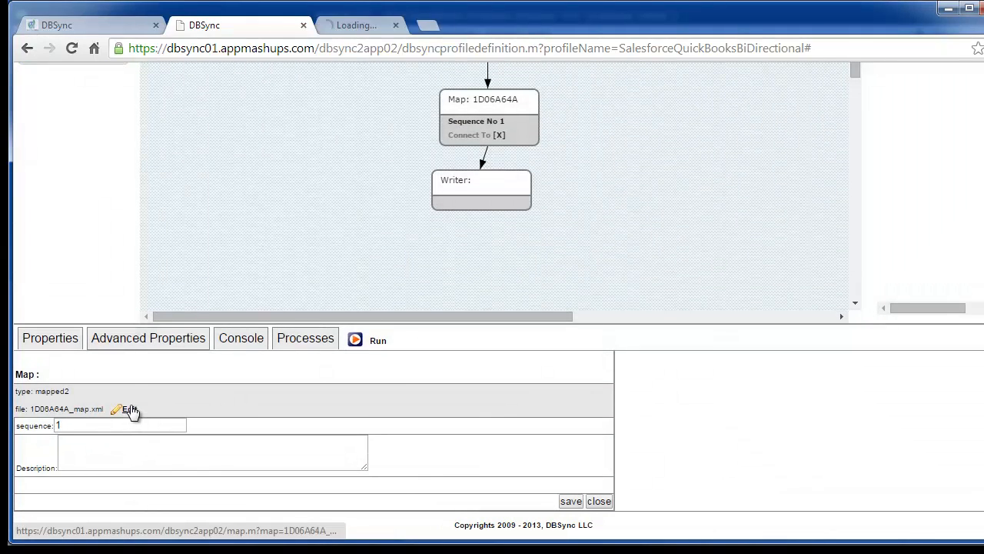
{"action": "left_click", "coordinate": [343, 28]}
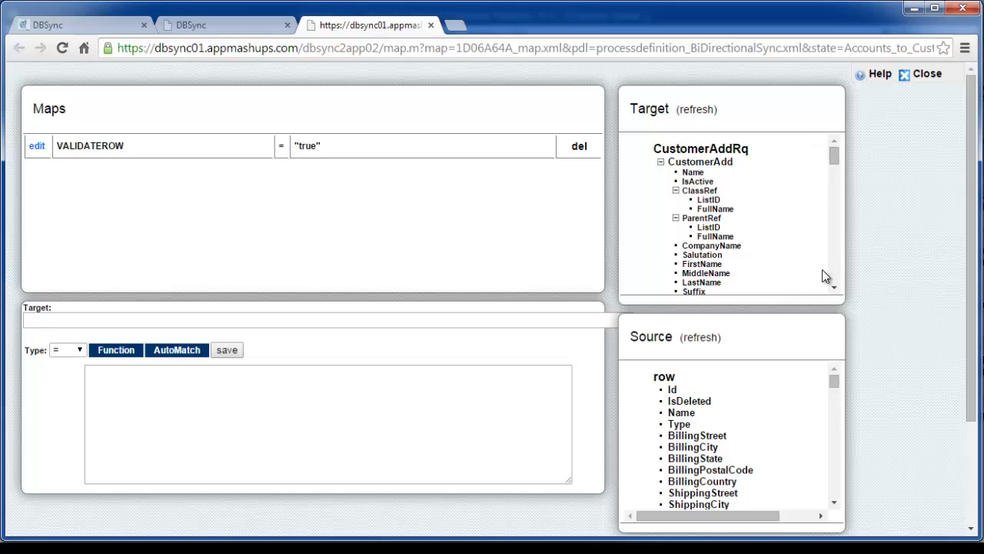
- Start a new mapping with the source Name field as its value and CustomerAdd/Name as its target
{"action": "mouse_move", "coordinate": [836, 384]}
{"action": "left_mouse_down"}
{"action": "mouse_move", "coordinate": [835, 445]}
{"action": "mouse_move", "coordinate": [834, 380]}
{"action": "left_mouse_up"}
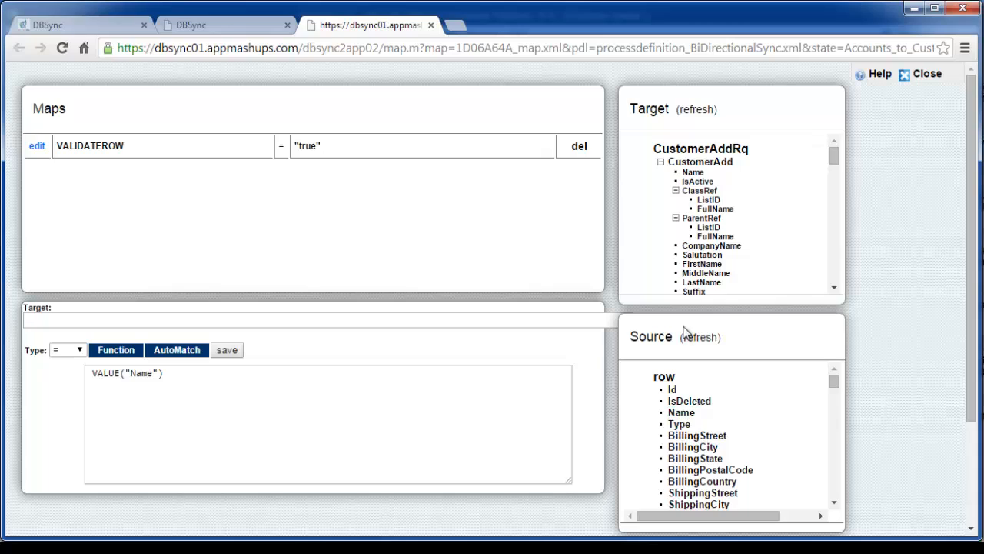
{"action": "left_click", "coordinate": [693, 172]}
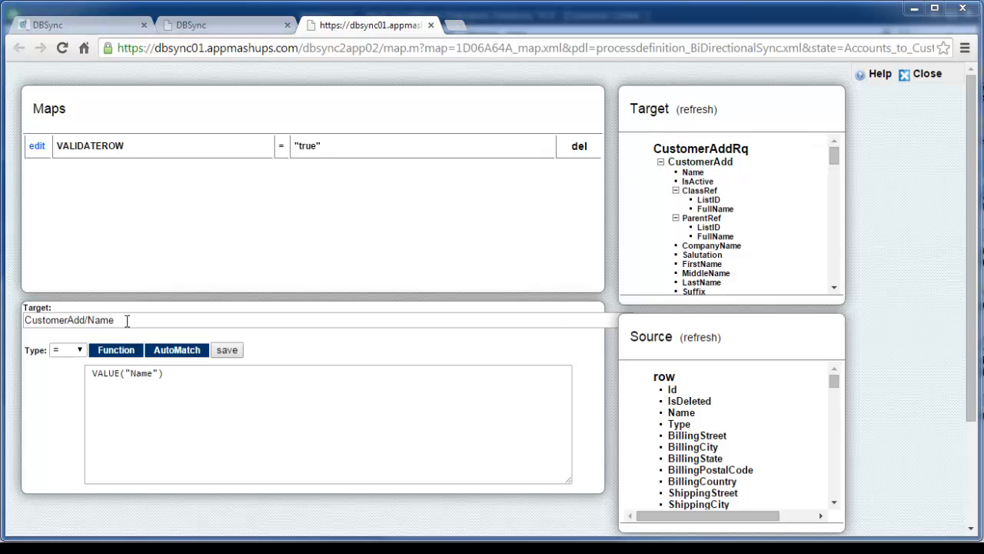
{"action": "double_click", "coordinate": [47, 321]}
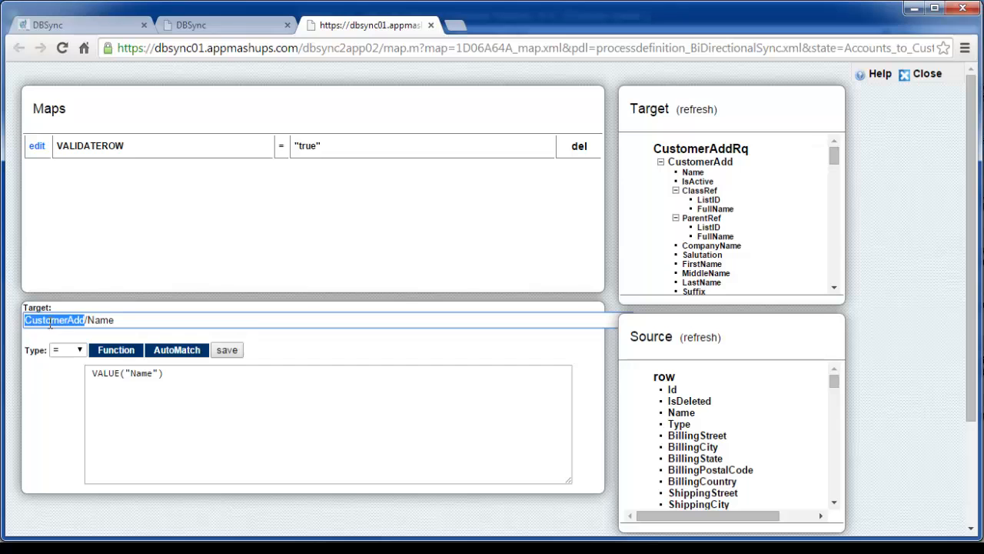
- Copy CustomerAddRq from the target tree, insert it with a slash before CustomerAdd/Name in the target path, and save the mapping
{"action": "left_click", "coordinate": [26, 320]}
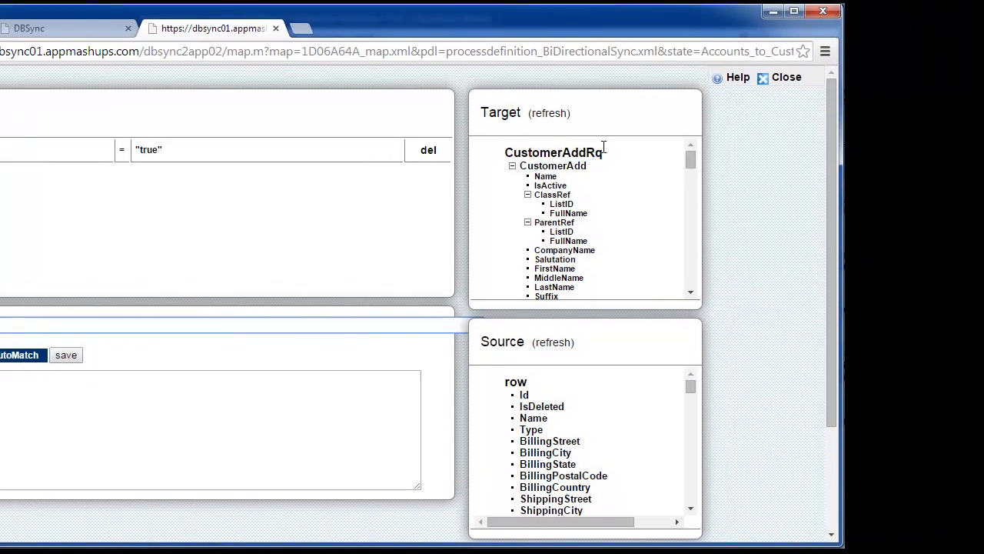
{"action": "left_click_drag", "start_coordinate": [935, 106], "coordinate": [904, 101]}
{"action": "left_click_drag", "start_coordinate": [549, 149], "coordinate": [480, 155]}
{"action": "right_click", "coordinate": [482, 159]}
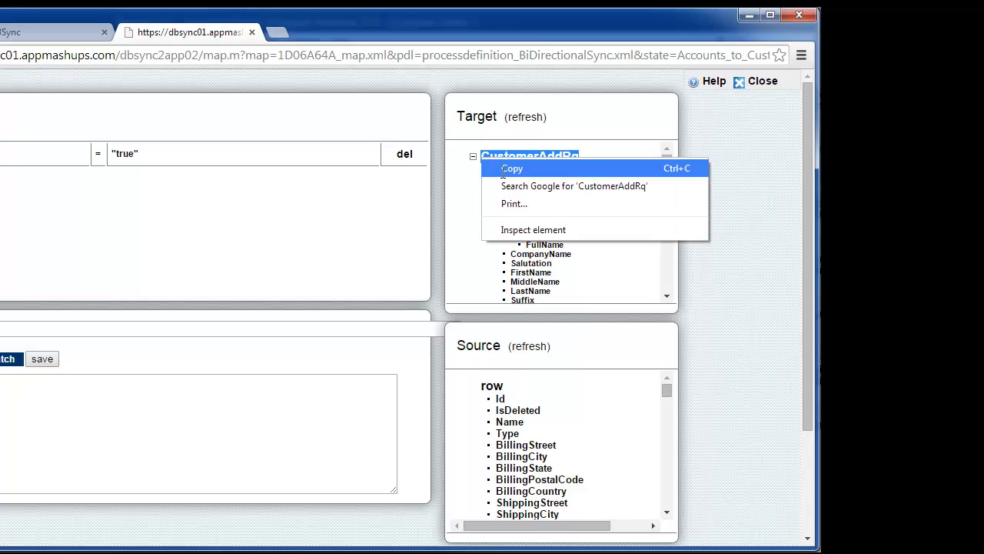
{"action": "left_click", "coordinate": [511, 169]}
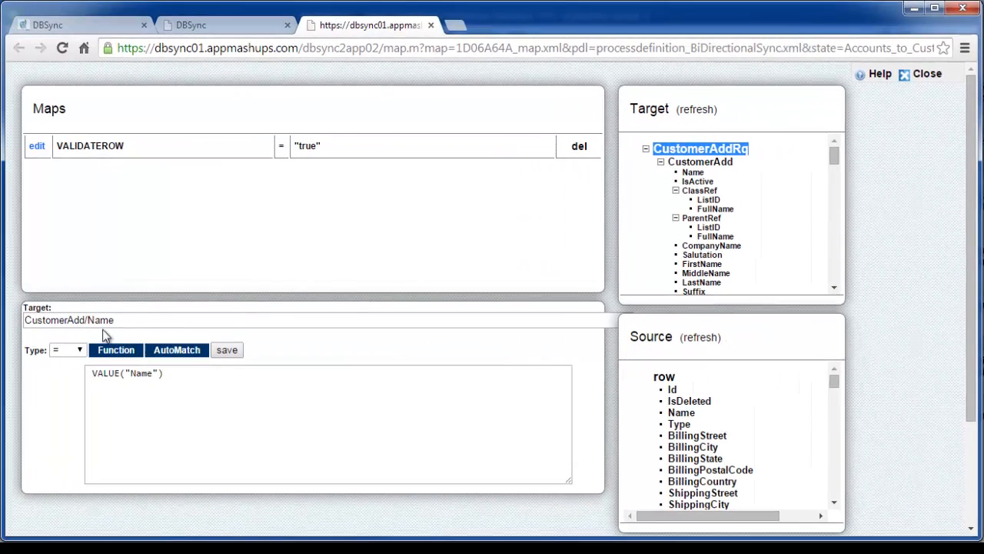
{"action": "left_click", "coordinate": [25, 319]}
{"action": "right_click", "coordinate": [26, 320]}
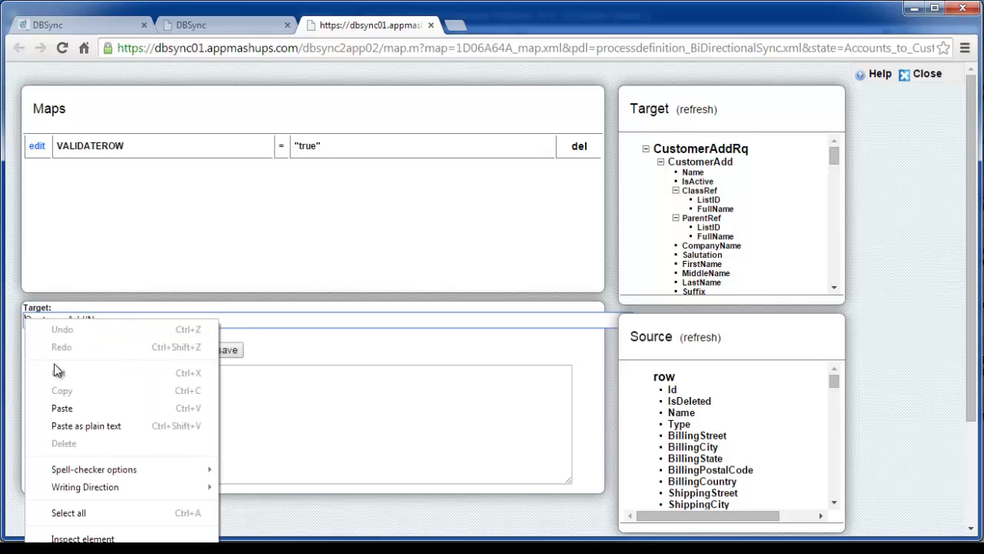
{"action": "left_click", "coordinate": [79, 405]}
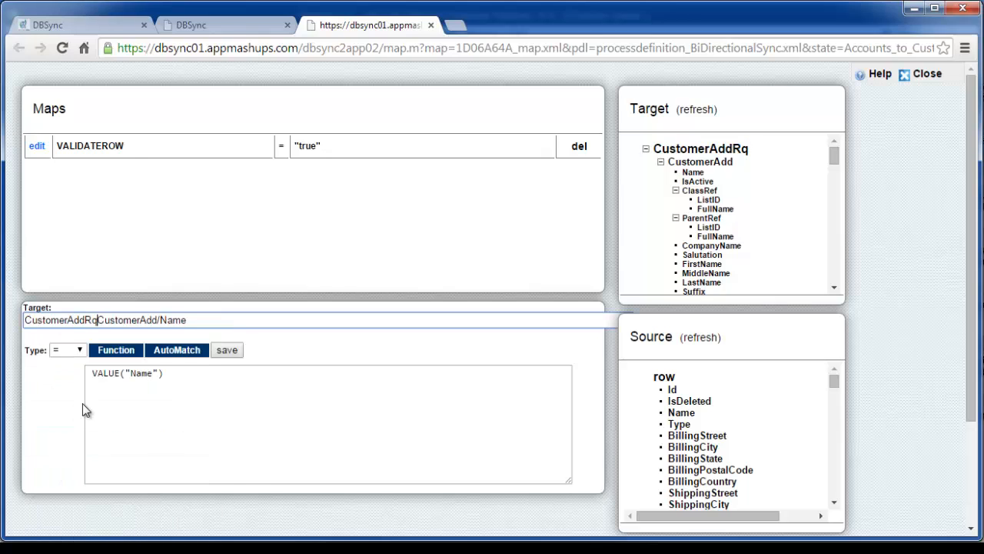
{"action": "type", "text": "/"}
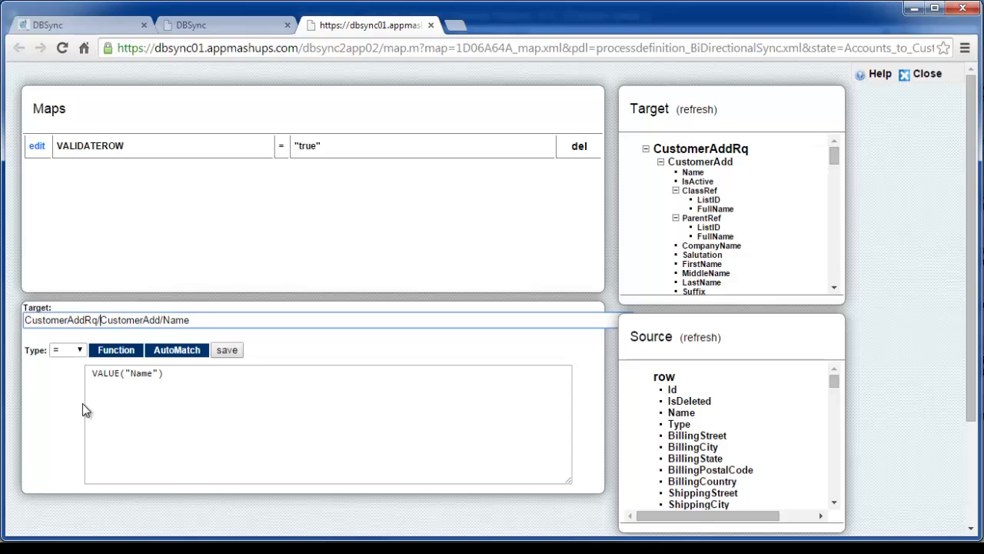
{"action": "left_click", "coordinate": [227, 352]}
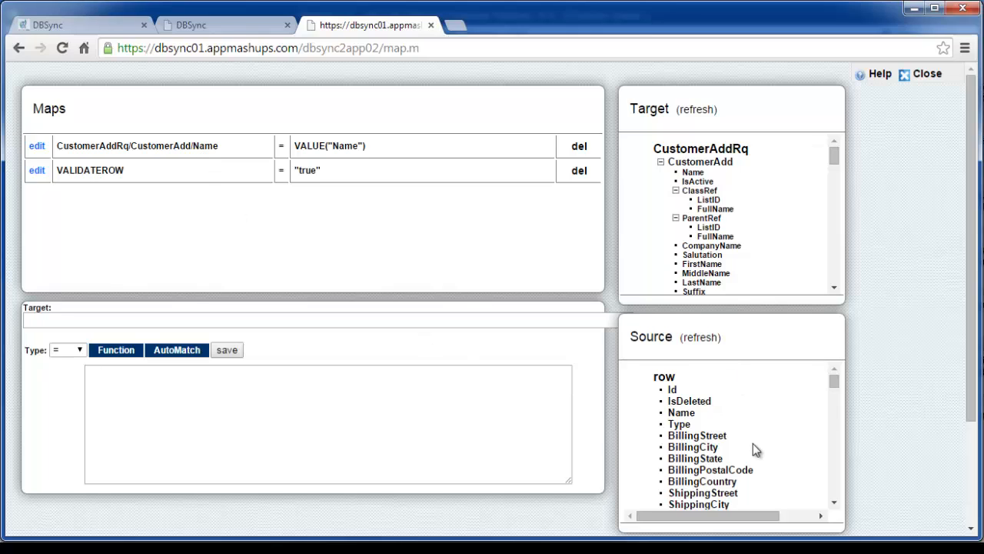
- Examine the source fields available for mapping and return to the data flow in the other browser tab
{"action": "scroll", "coordinate": [753, 444], "scroll_direction": "down", "scroll_amount": 1}
{"action": "scroll", "coordinate": [754, 450], "scroll_direction": "down", "scroll_amount": 1}
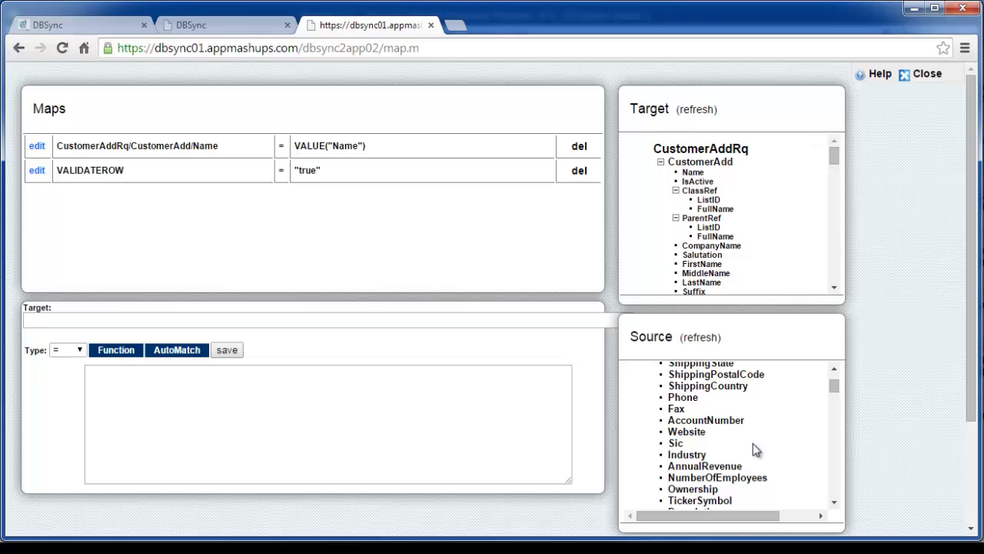
{"action": "left_click", "coordinate": [224, 25]}
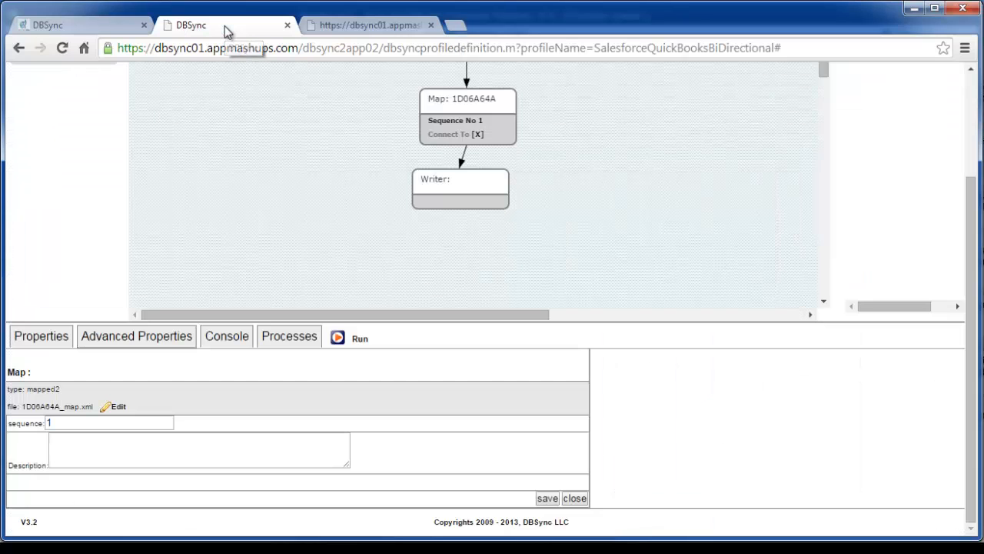
- Open the BiDirectionalSync control flow and examine its chain of states, including where Accounts_to_Customer sits
{"action": "scroll", "coordinate": [886, 155], "scroll_direction": "up", "scroll_amount": 3}
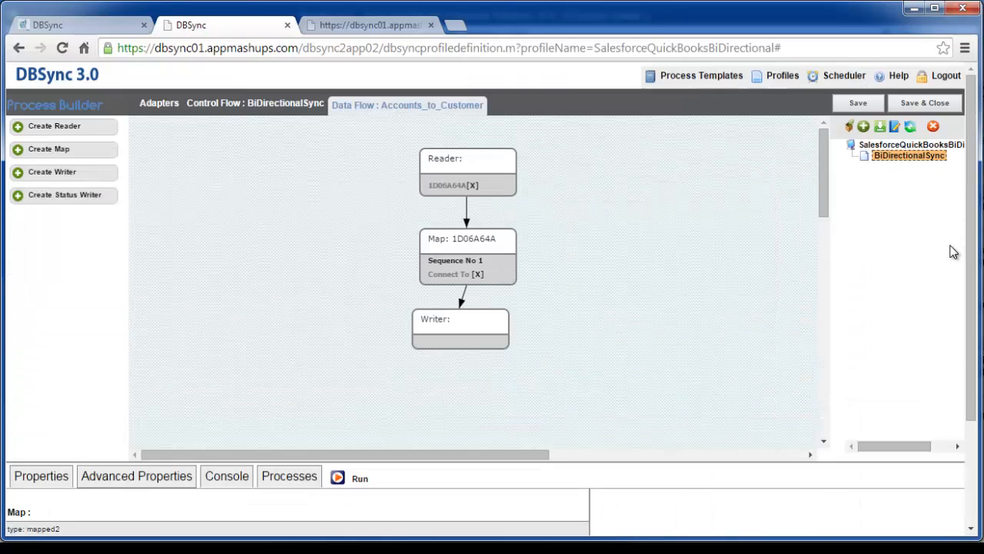
{"action": "left_click", "coordinate": [885, 155]}
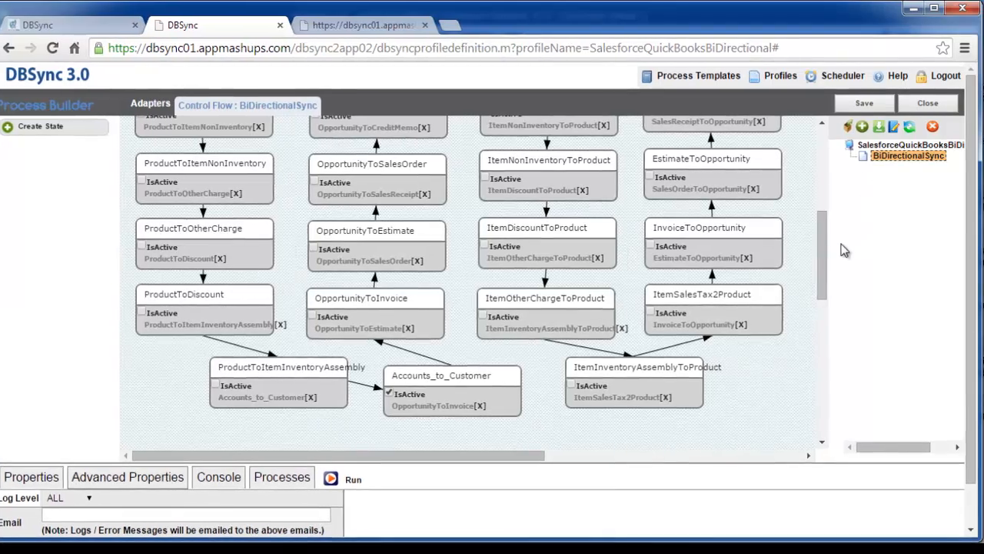
{"action": "left_click_drag", "start_coordinate": [818, 255], "coordinate": [815, 219]}
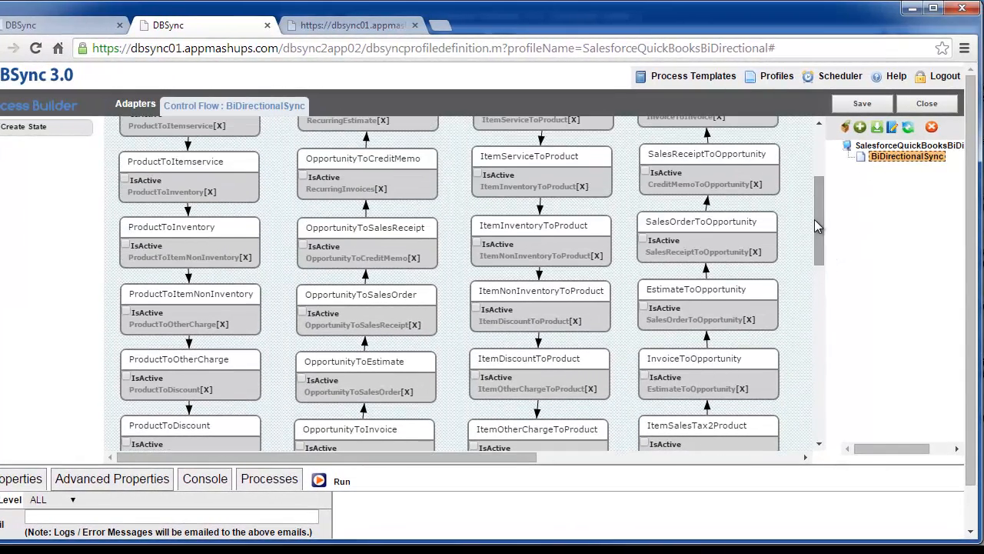
{"action": "scroll", "coordinate": [822, 293], "scroll_direction": "up", "scroll_amount": 3}
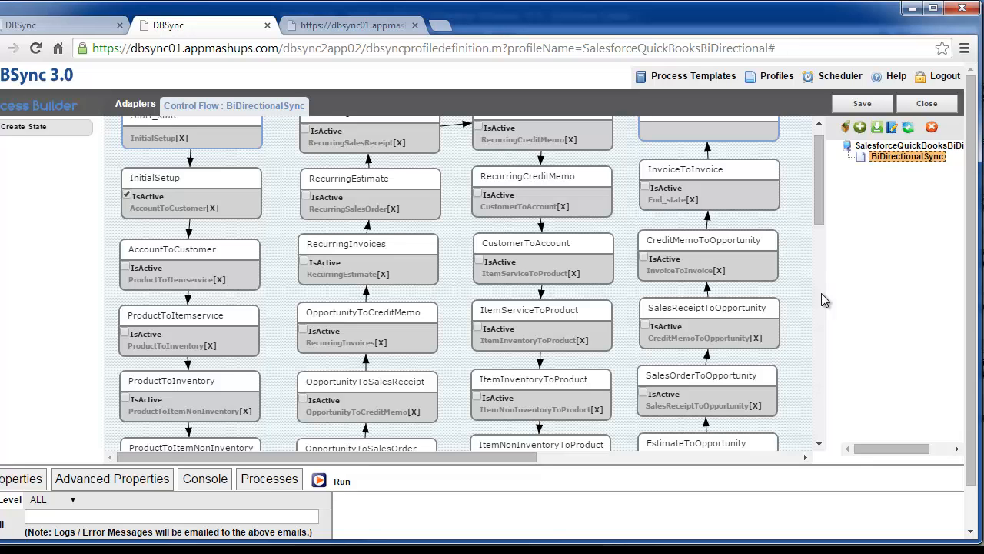
{"action": "scroll", "coordinate": [822, 293], "scroll_direction": "down", "scroll_amount": 2}
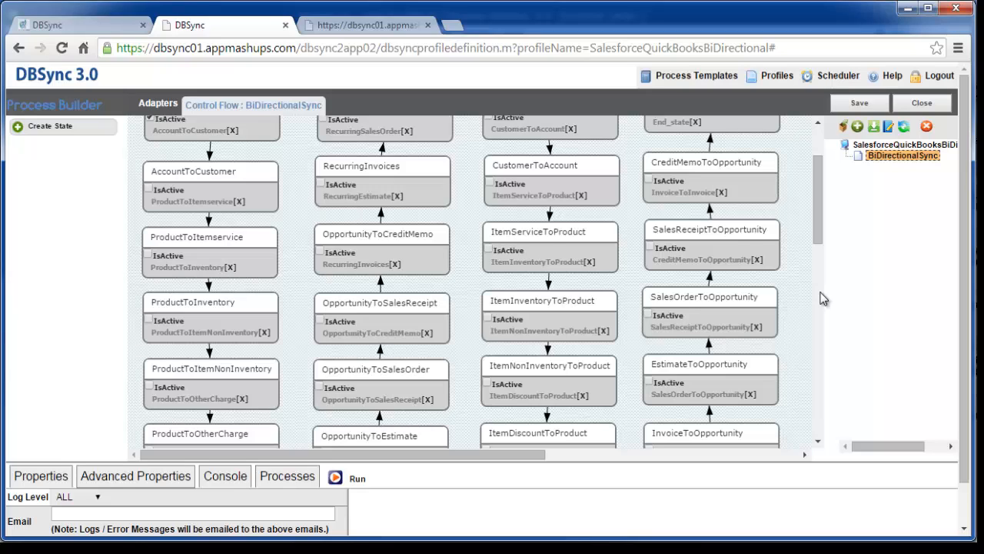
{"action": "scroll", "coordinate": [822, 298], "scroll_direction": "down", "scroll_amount": 3}
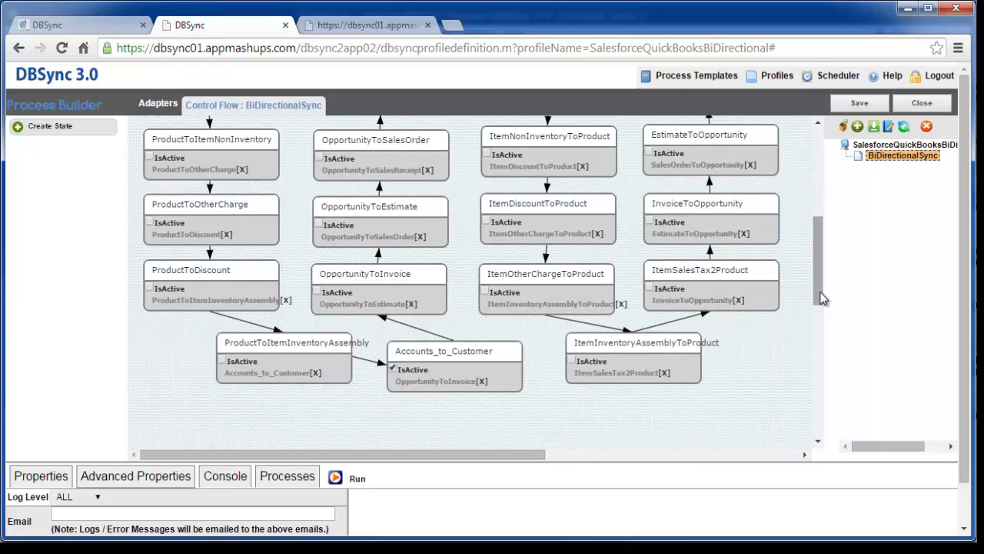